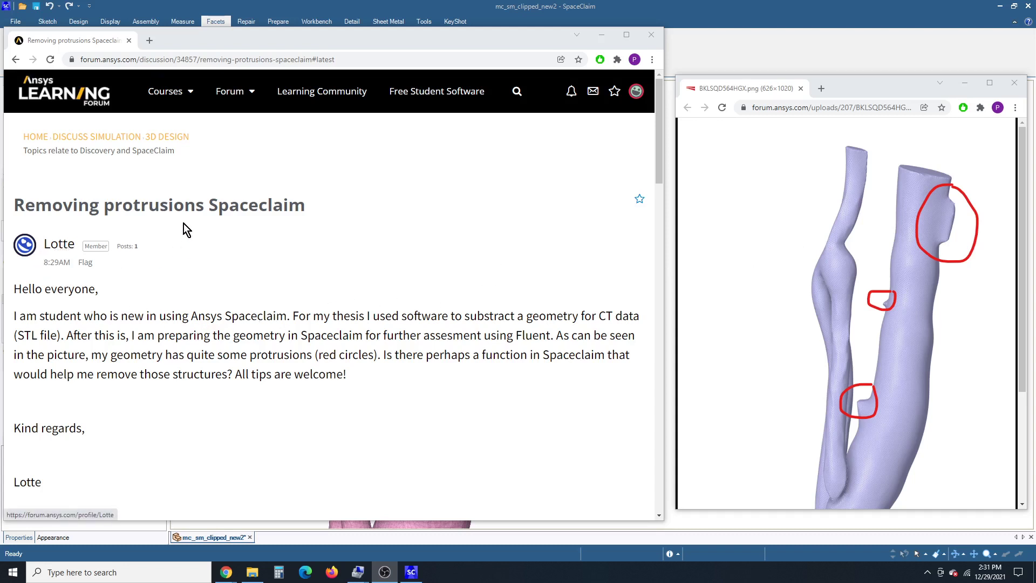
Minimize the forum post about removing protrusions and bring the vessel model in SpaceClaim to the front.
click(366, 62)
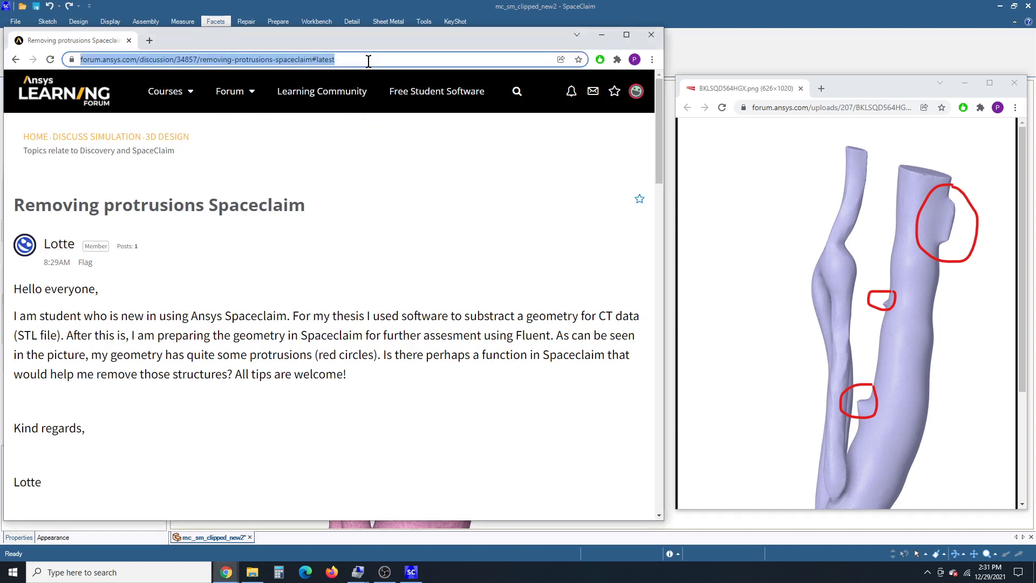
click(400, 213)
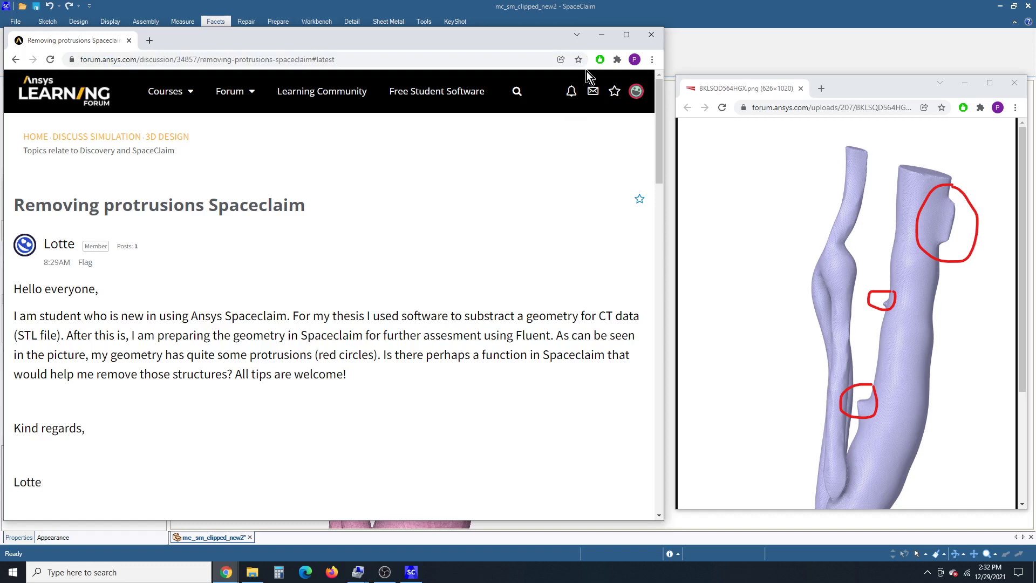
click(601, 36)
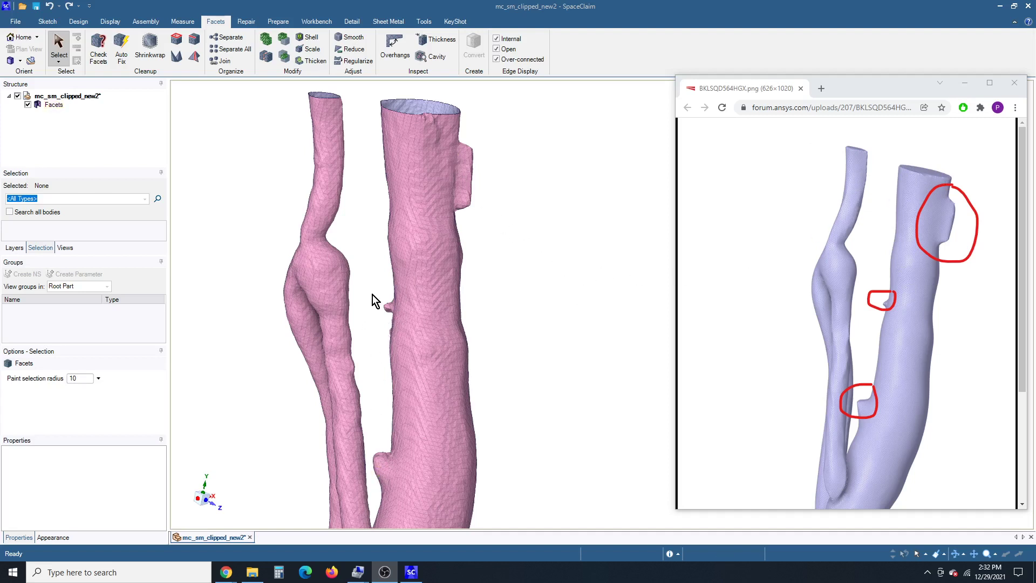
click(575, 209)
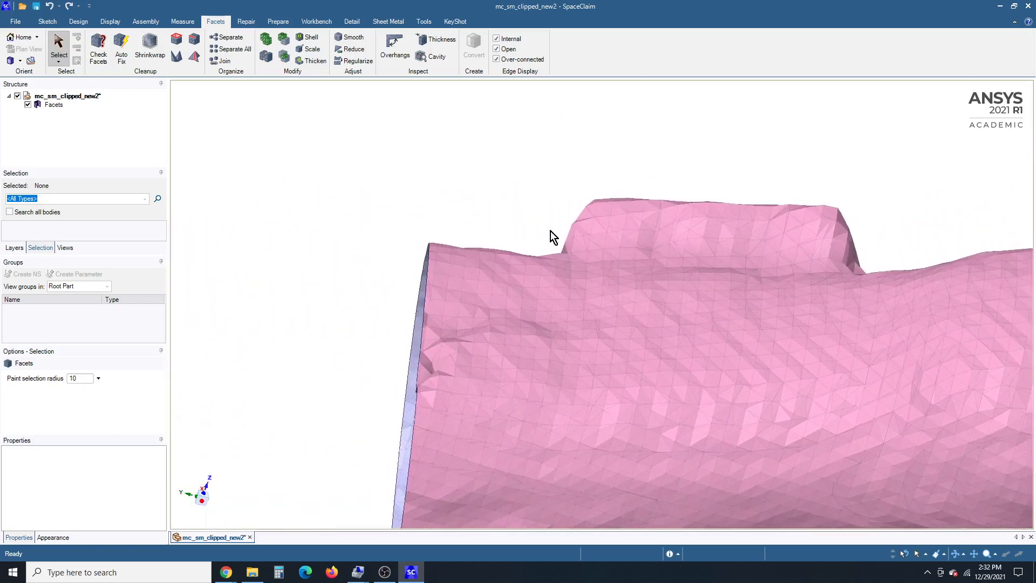
Delete a single facet from the side of the large protrusion near the vessel's open end.
scroll(776, 248, up, 3)
scroll(776, 248, down, 4)
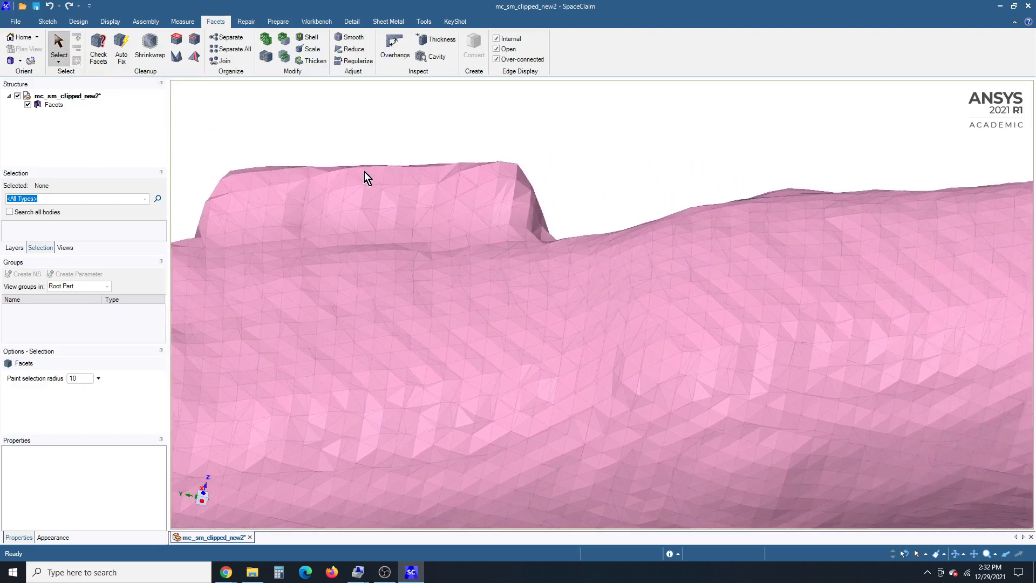
scroll(373, 205, up, 4)
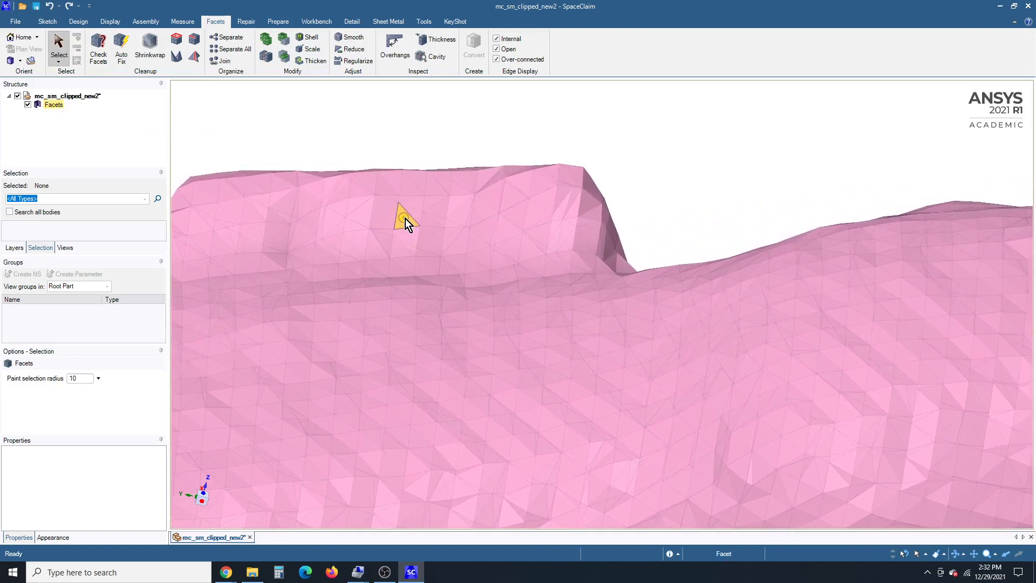
click(404, 220)
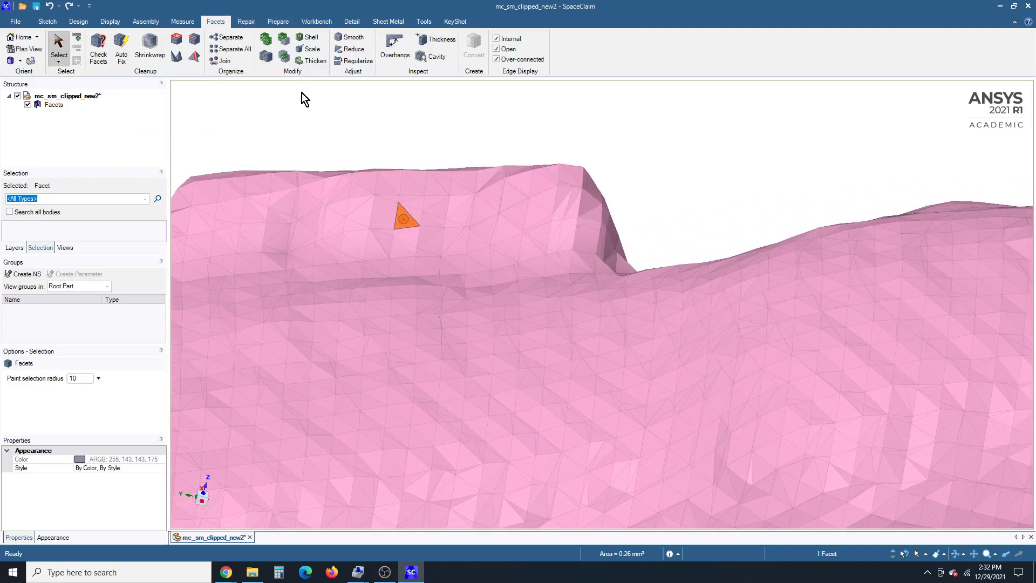
key(Delete)
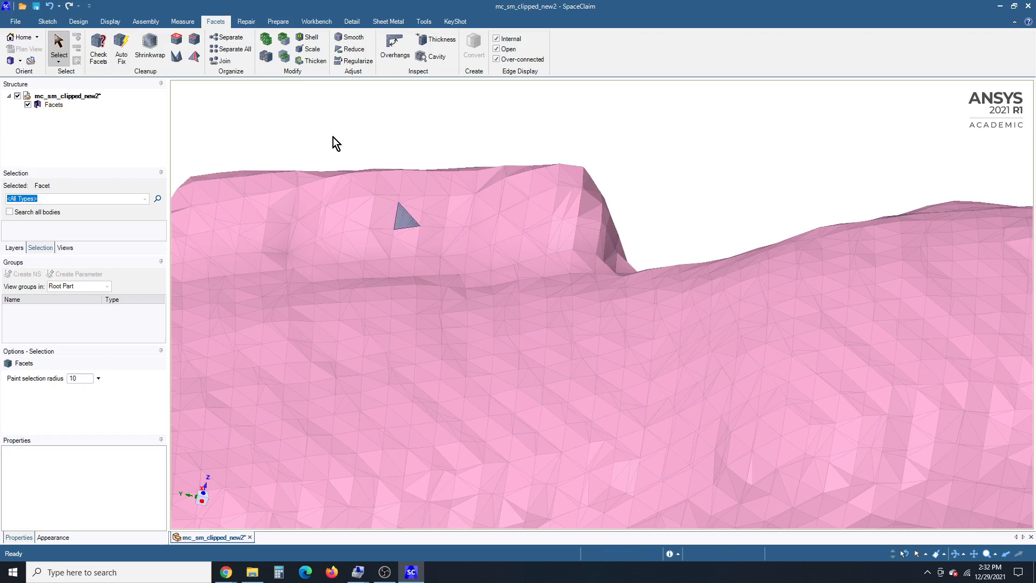
Select the connected patch of facets around the deleted facet, widen the selection across the protrusion's side, and delete it.
double_click(379, 209)
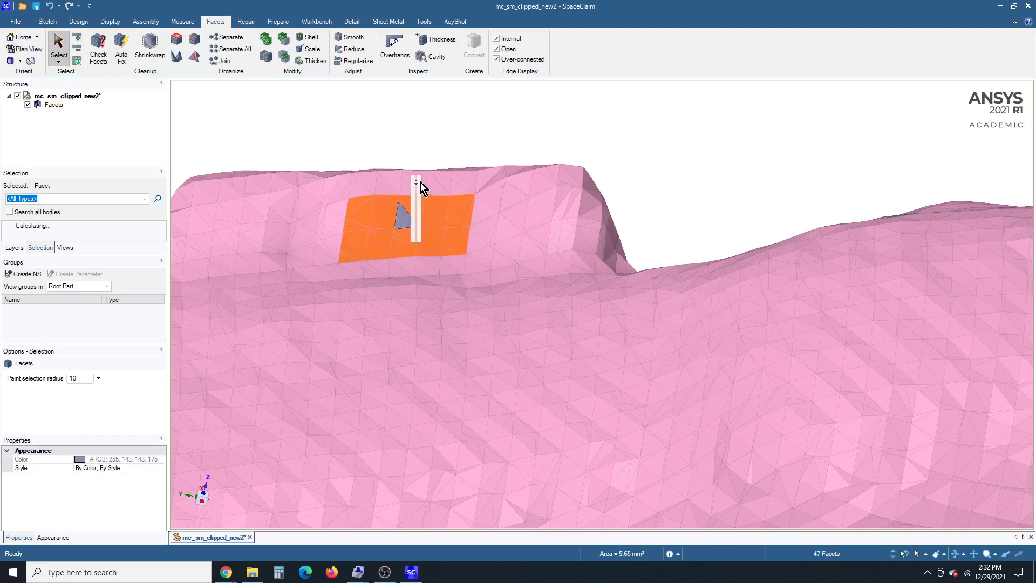
drag(420, 180, 419, 173)
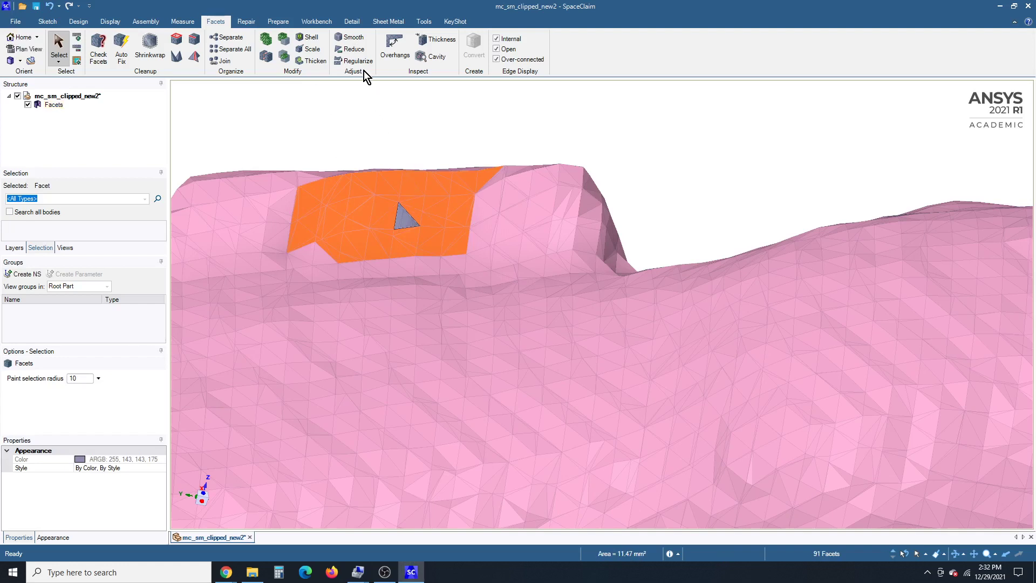
key(Delete)
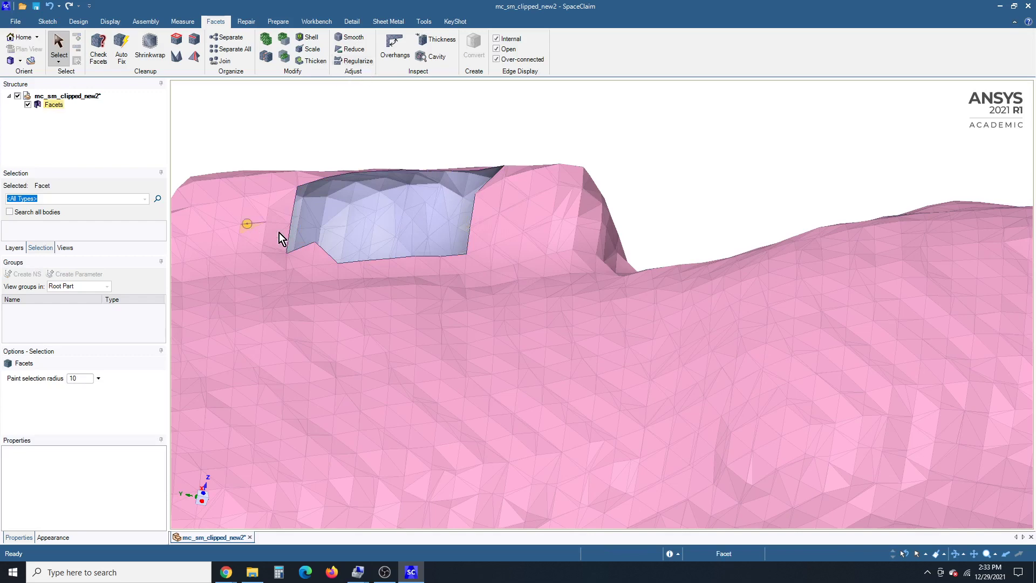
double_click(287, 202)
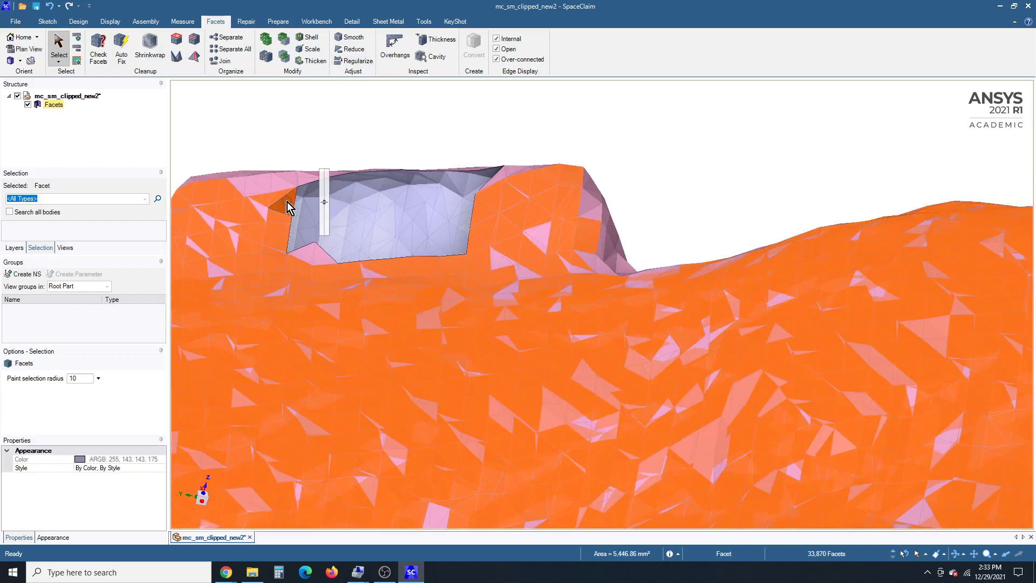
click(276, 138)
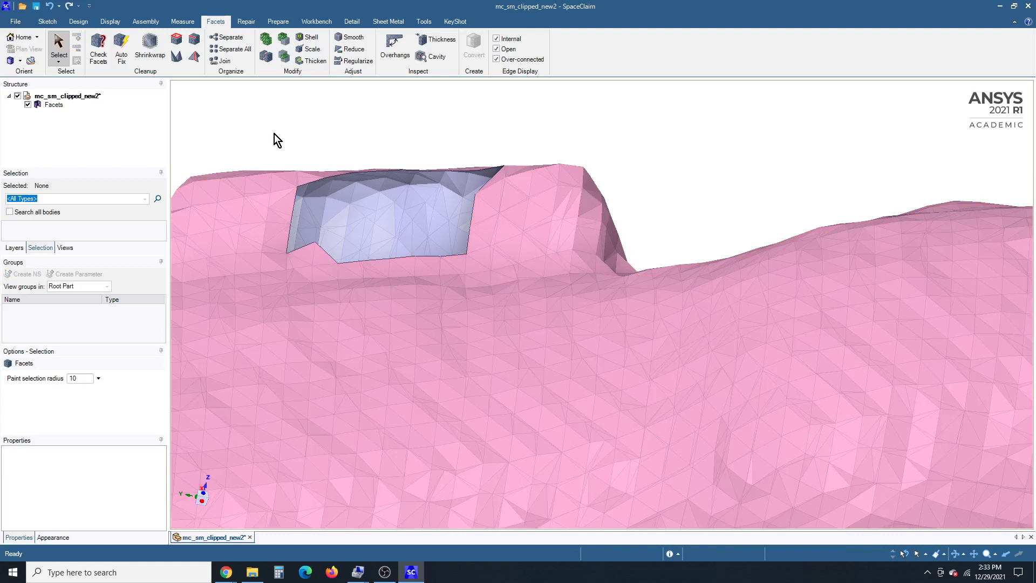
Switch the selection mode to Box and delete the visible side facets of the protrusion's end nearest the vessel opening.
key(Left)
key(Left)
key(Left)
key(Left)
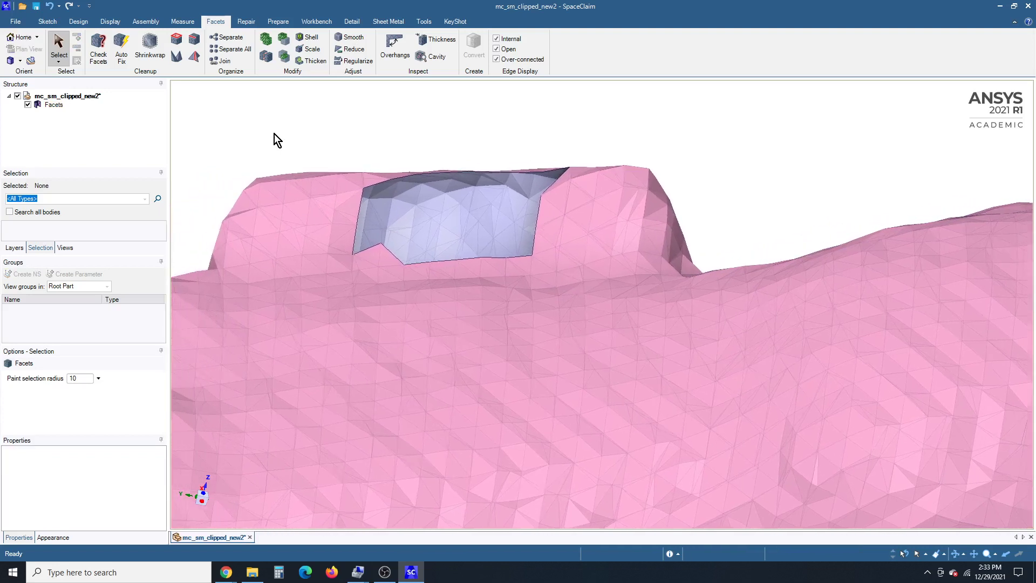
key(Left)
key(Left)
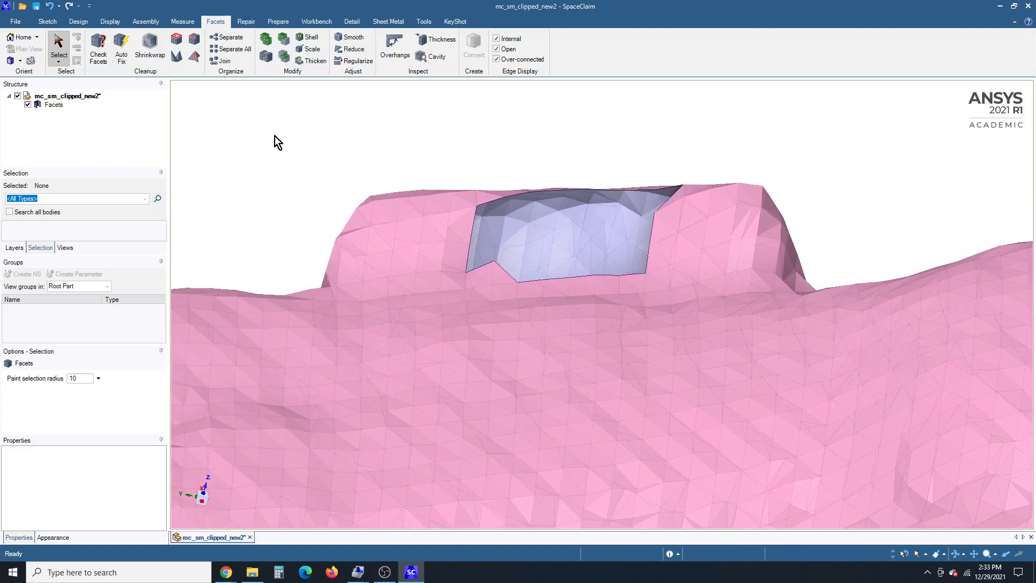
click(942, 556)
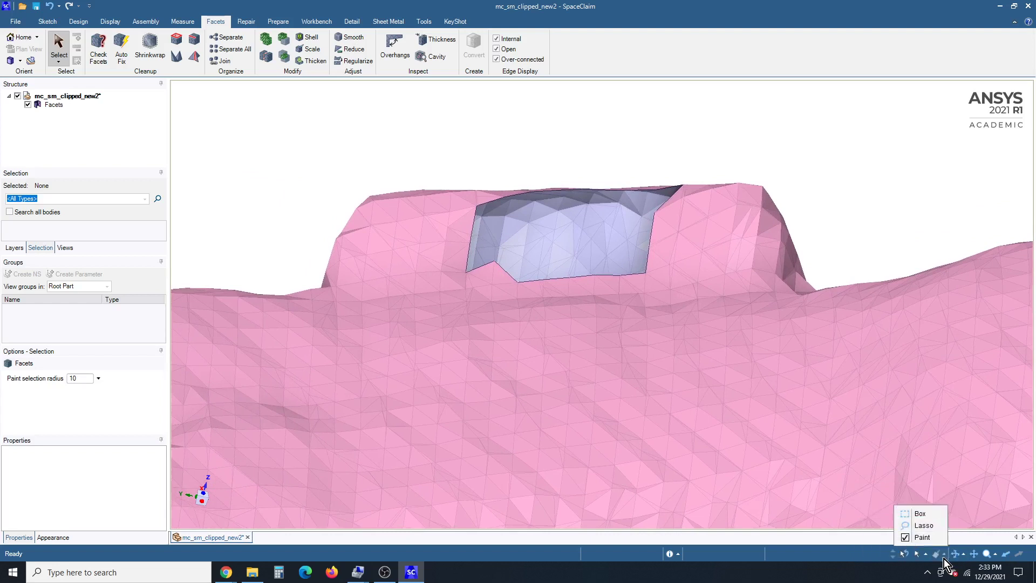
click(917, 516)
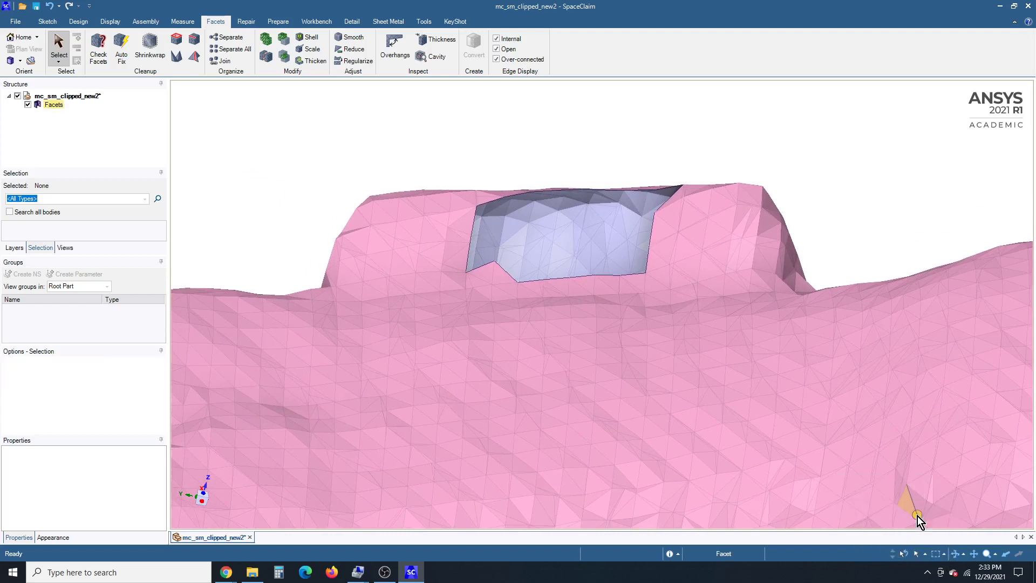
click(924, 556)
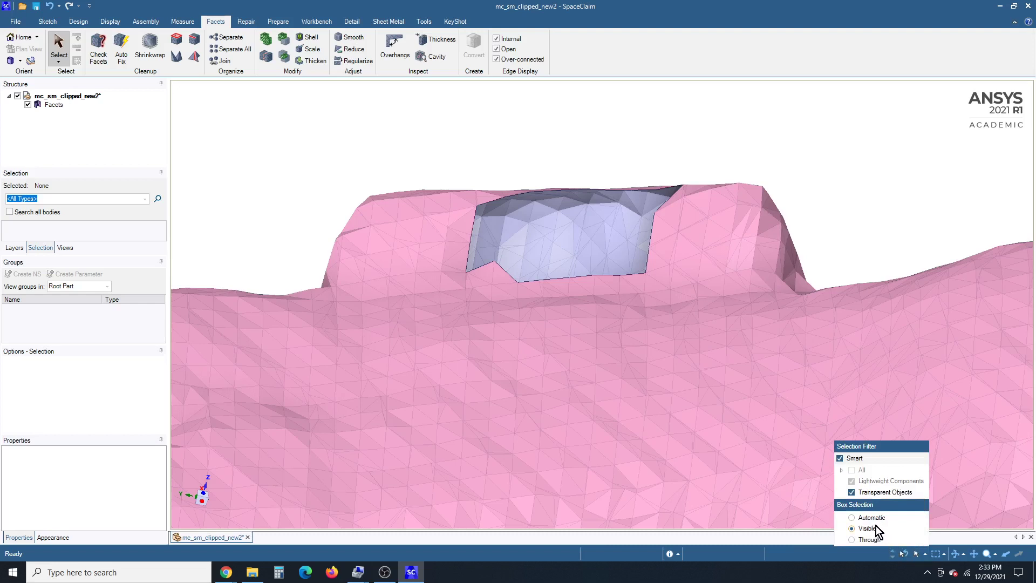
click(225, 211)
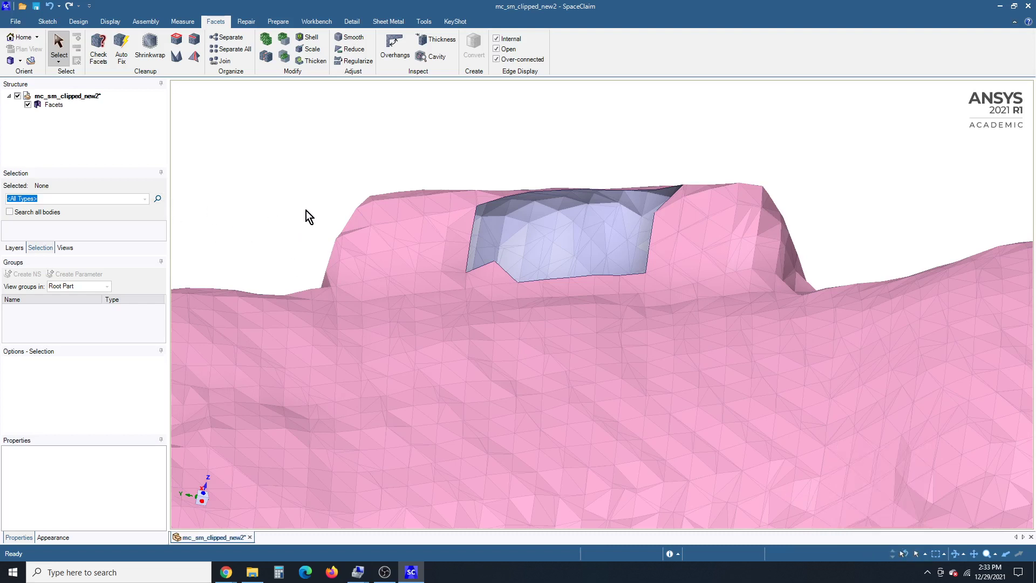
drag(306, 210, 481, 271)
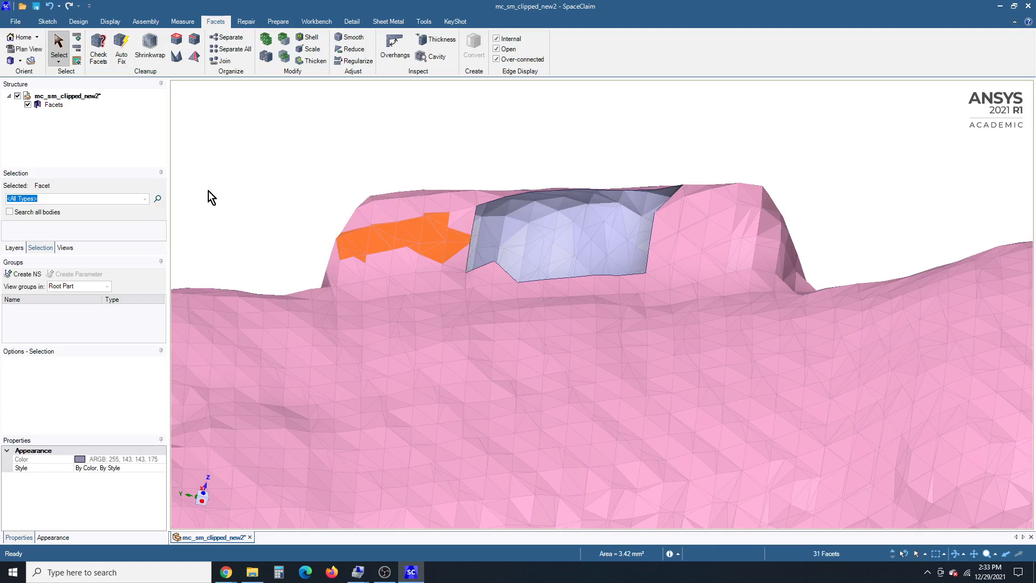
key(Delete)
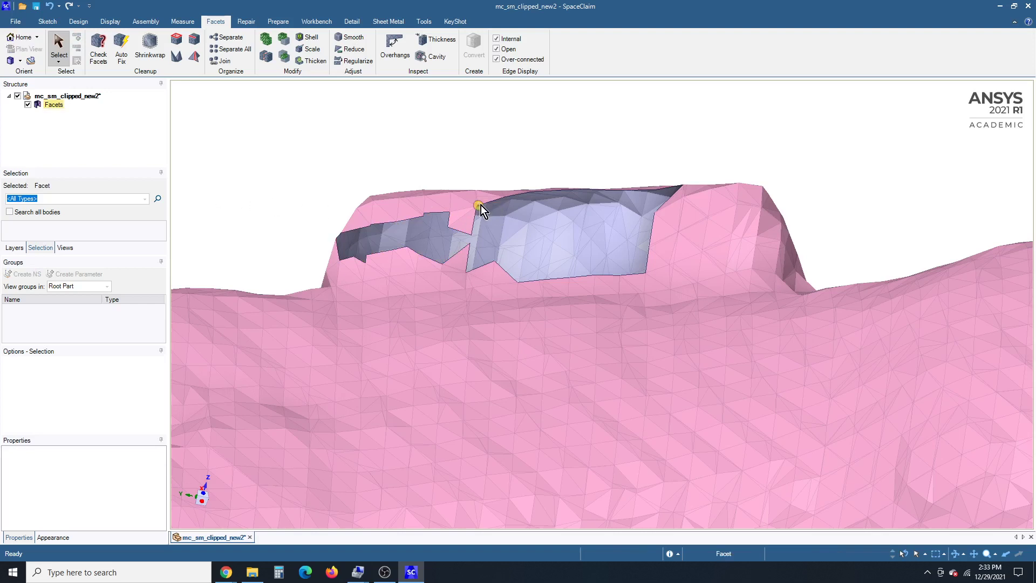
Box-select the visible side facets at the protrusion's end farthest from the vessel opening and delete them.
drag(481, 205, 449, 219)
drag(341, 271, 312, 282)
click(829, 158)
drag(839, 204, 670, 268)
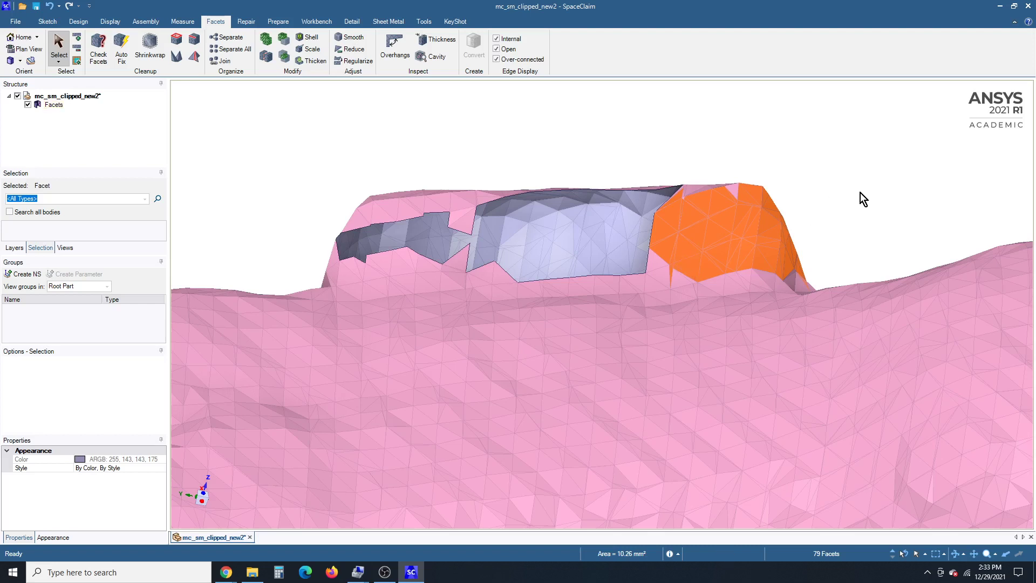
key(Delete)
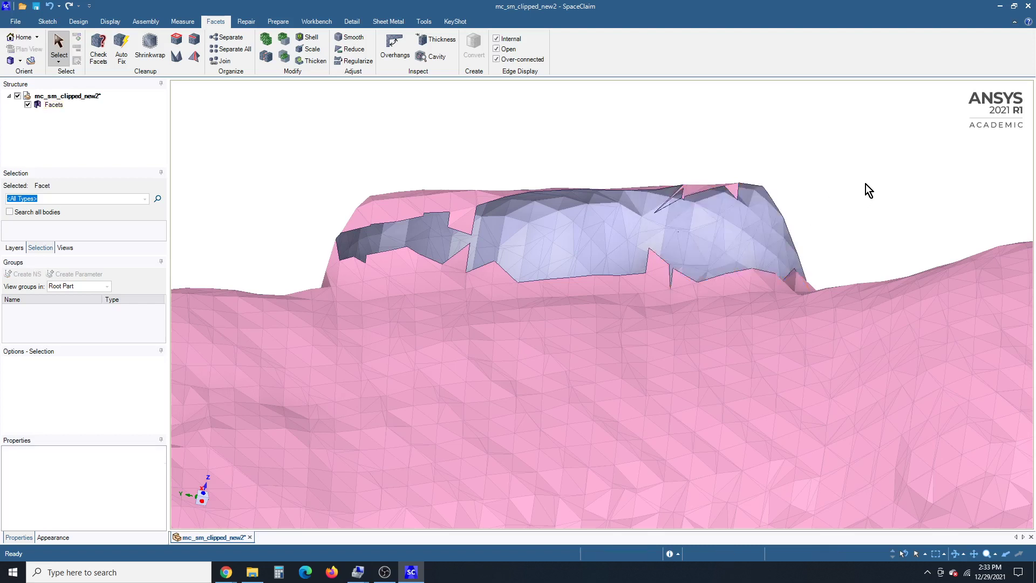
Set box selection to Through and delete the rest of the protrusion down to the vessel surface in two passes.
click(925, 554)
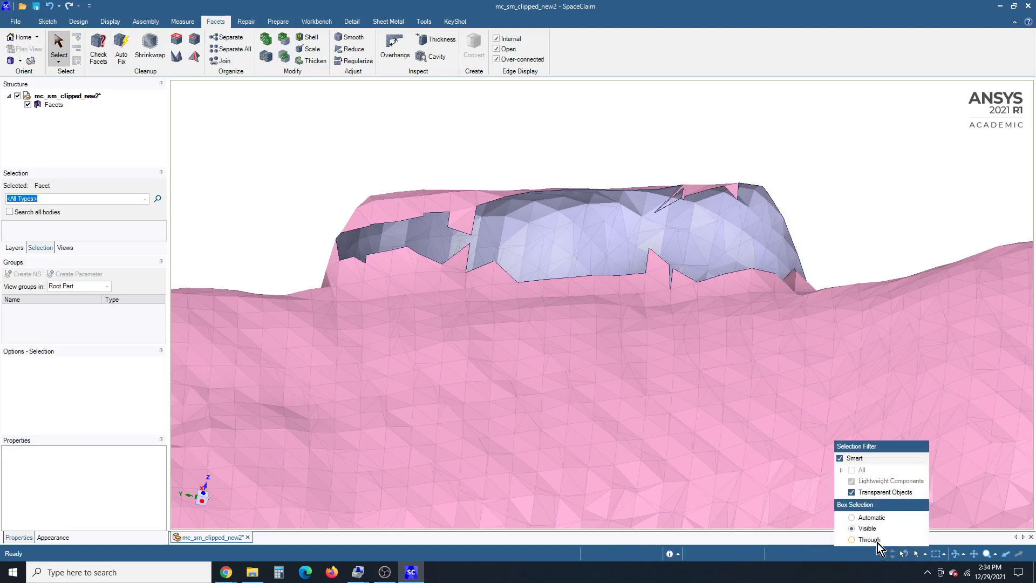
click(875, 542)
drag(268, 162, 853, 261)
key(Delete)
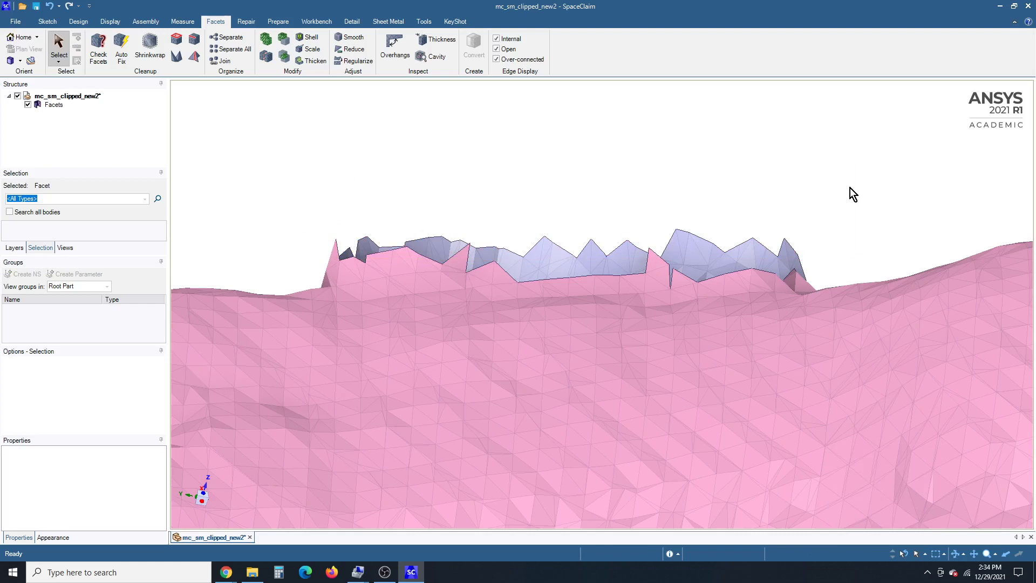
drag(850, 188, 281, 287)
key(Delete)
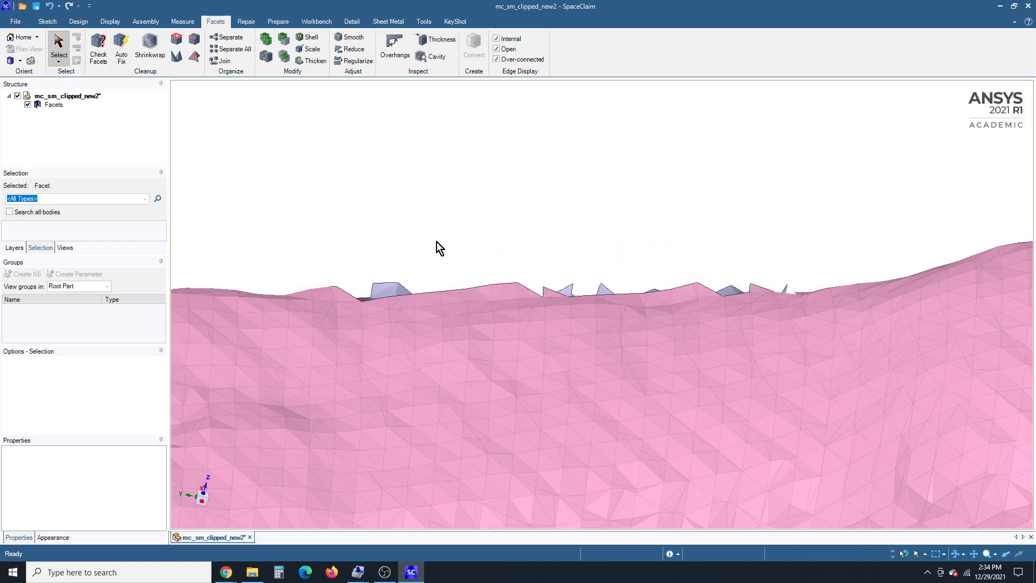
Switch the selection mode to Paint for picking the jagged facets along the rim of the hole.
middle_drag(507, 322, 603, 359)
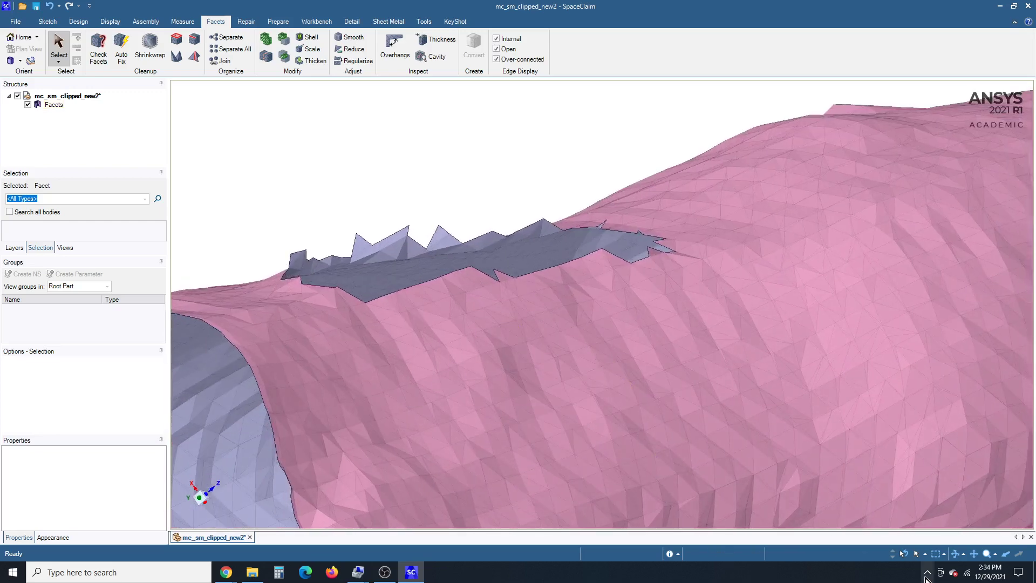
click(945, 555)
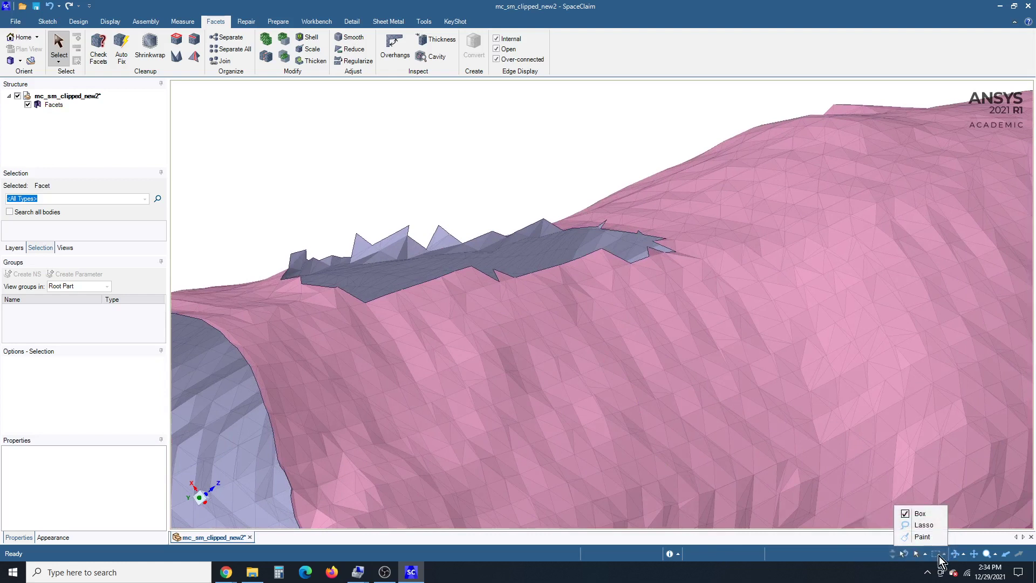
click(918, 537)
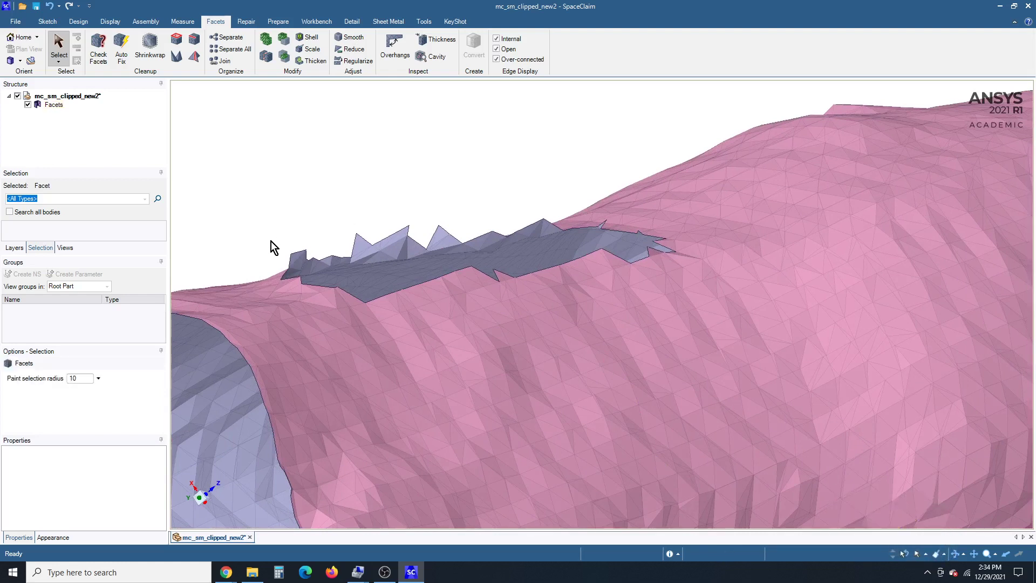
mouse_move(288, 253)
mouse_down()
mouse_move(450, 236)
mouse_move(387, 231)
mouse_move(545, 226)
mouse_up()
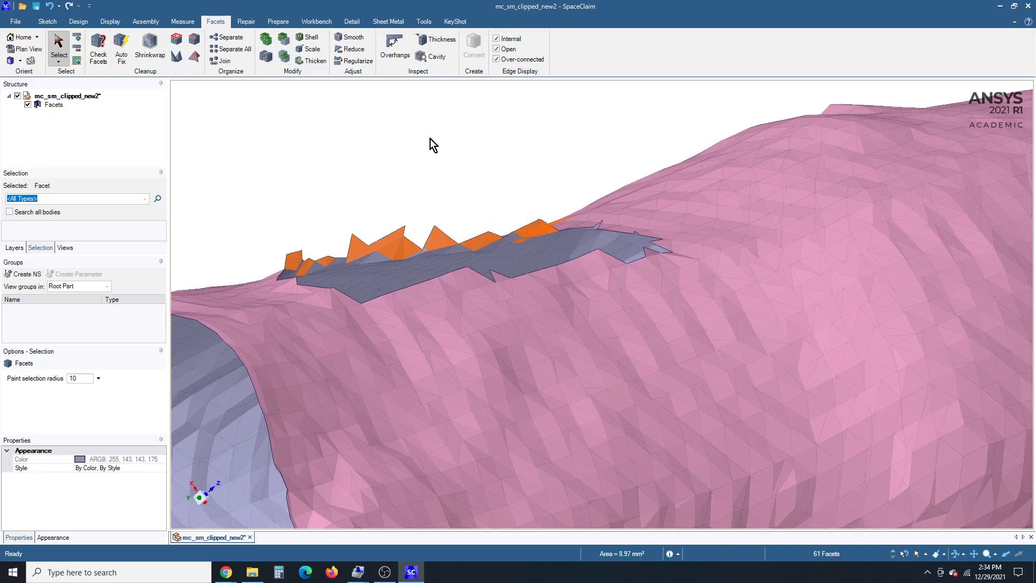
middle_drag(429, 138, 473, 393)
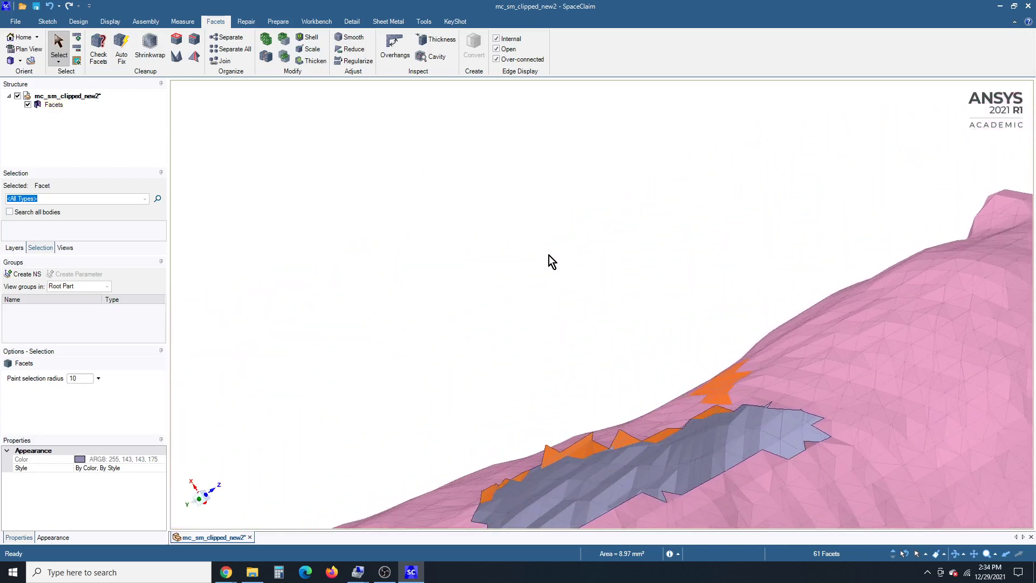
shift+middle_drag(549, 255, 397, 173)
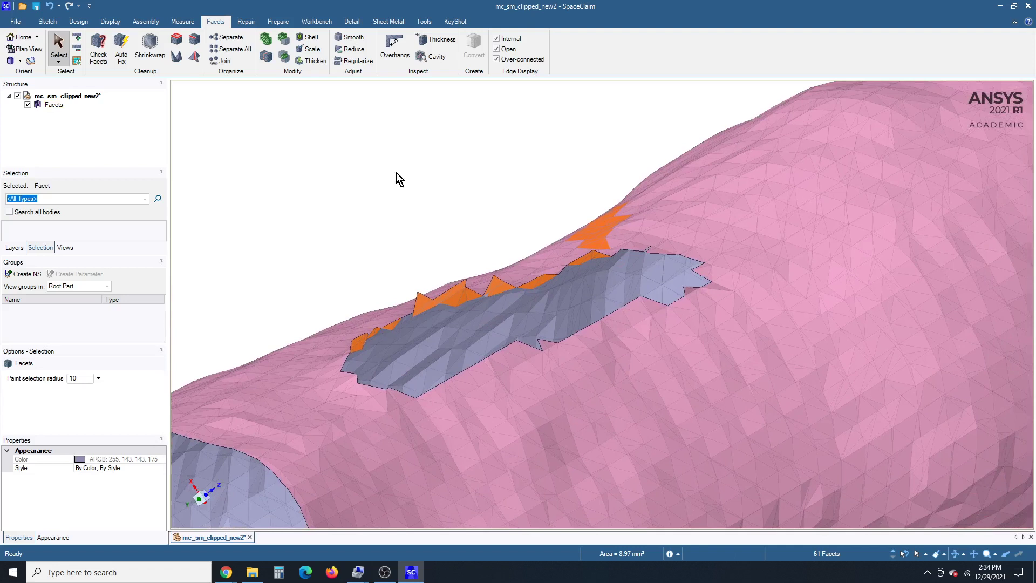
click(396, 173)
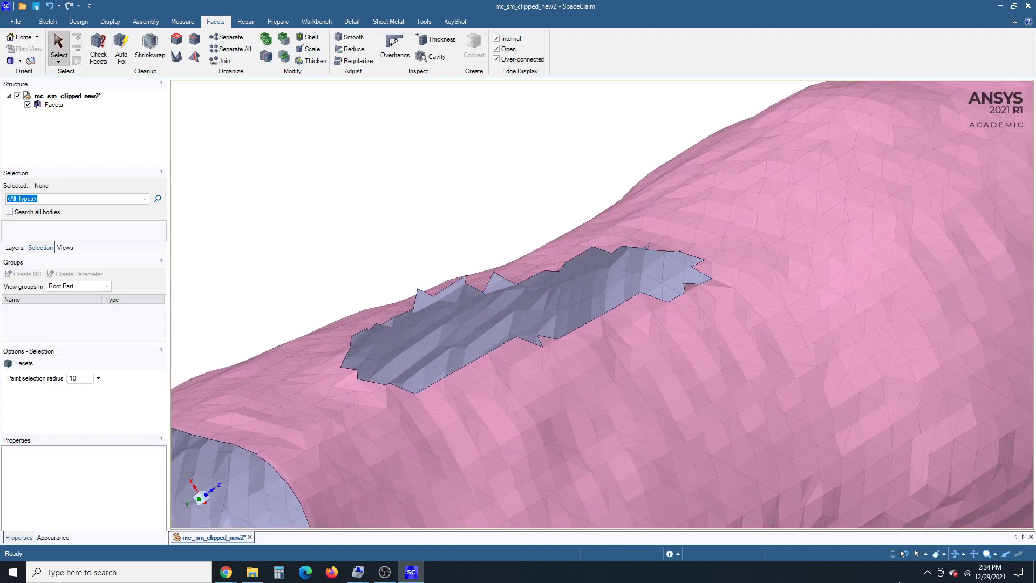
Set the box selection option to Visible.
click(928, 554)
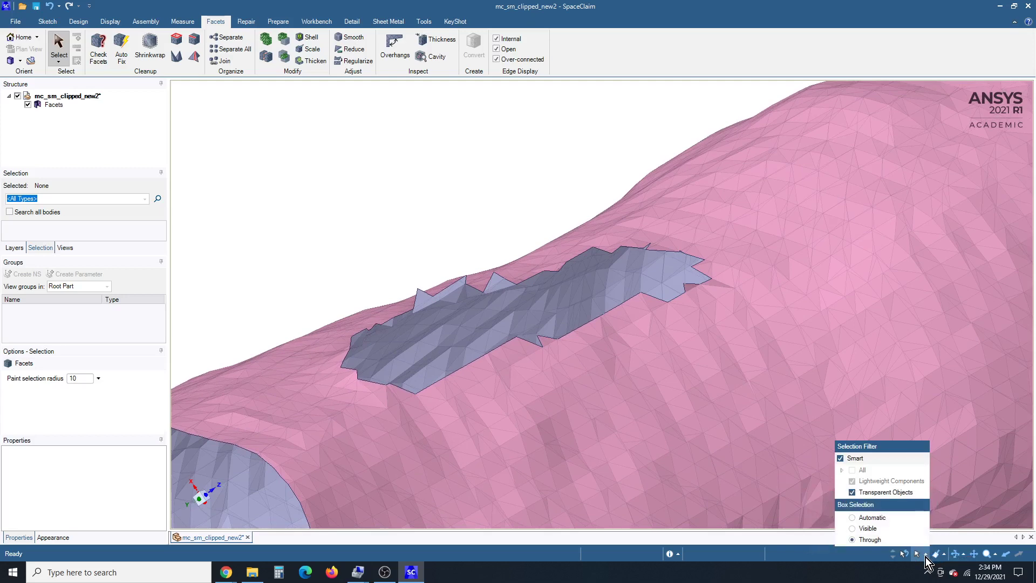
click(855, 530)
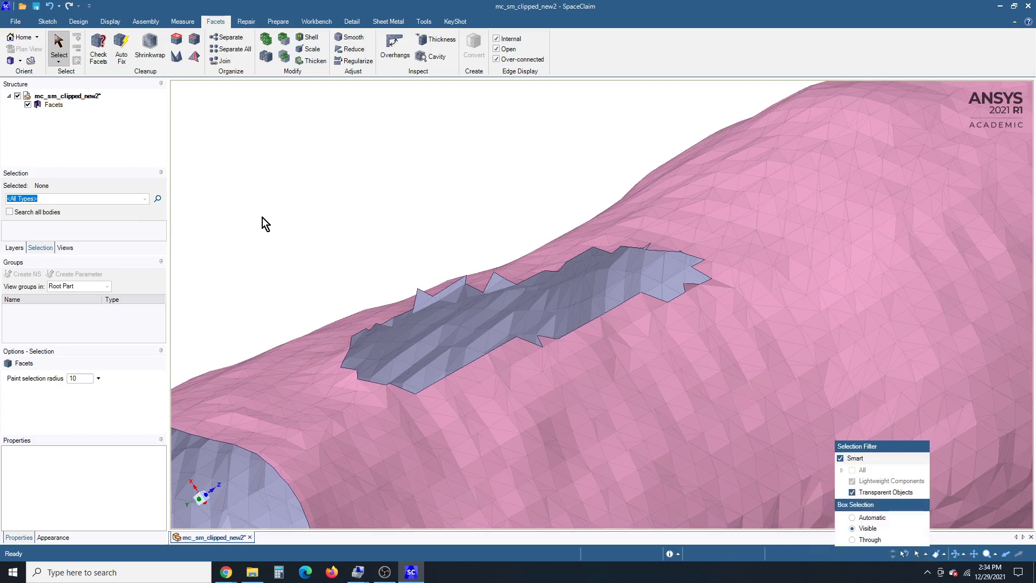
Paint-select the raised jagged facets along the hole's far rim and delete them in two passes.
mouse_move(457, 320)
middle_down()
mouse_move(435, 250)
mouse_move(450, 283)
mouse_move(431, 290)
mouse_move(396, 242)
mouse_move(393, 195)
mouse_move(351, 268)
mouse_move(392, 310)
middle_up()
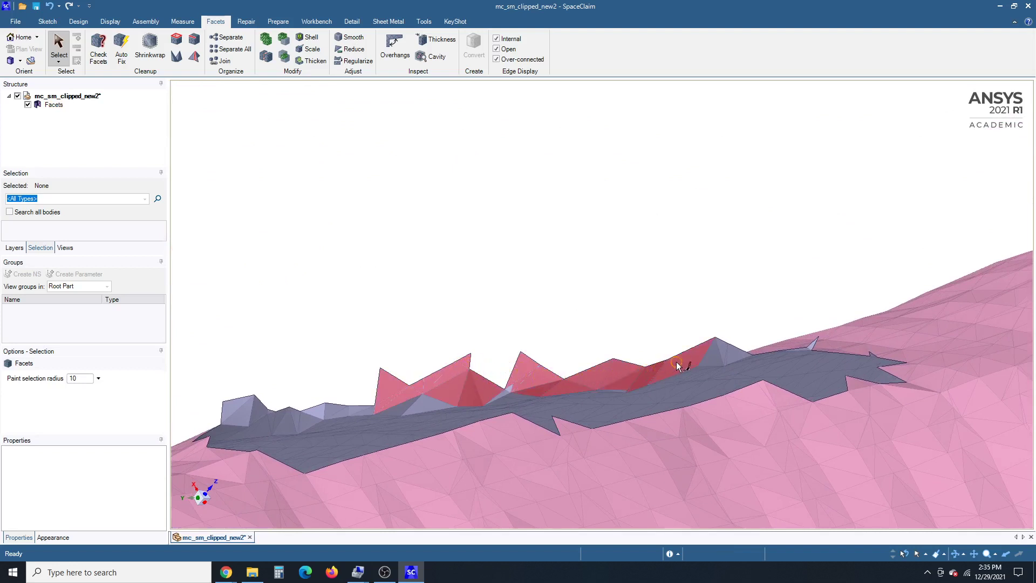
click(727, 354)
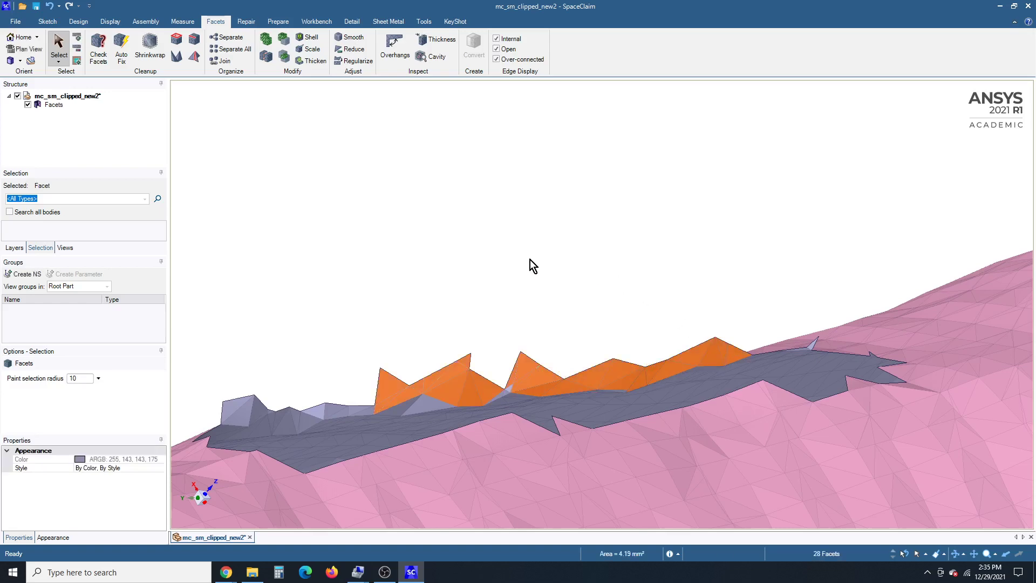
middle_drag(392, 262, 337, 264)
key(Delete)
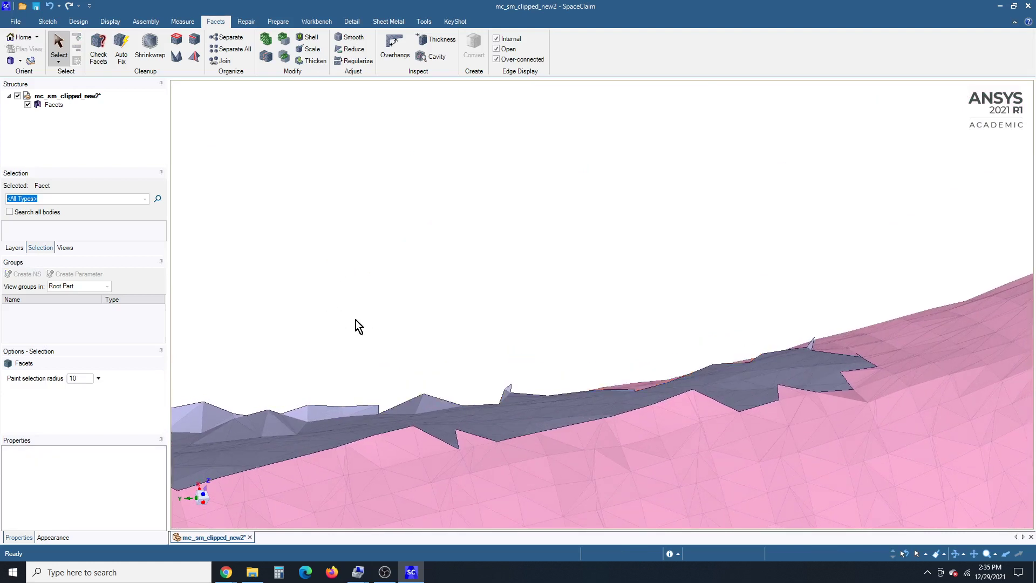
shift+middle_drag(355, 320, 360, 319)
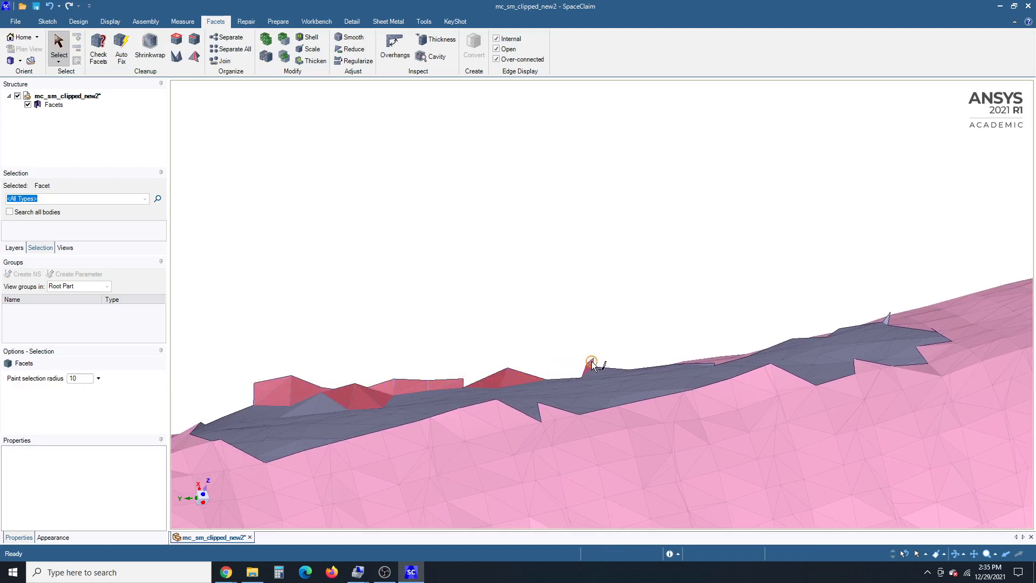
click(597, 329)
key(Delete)
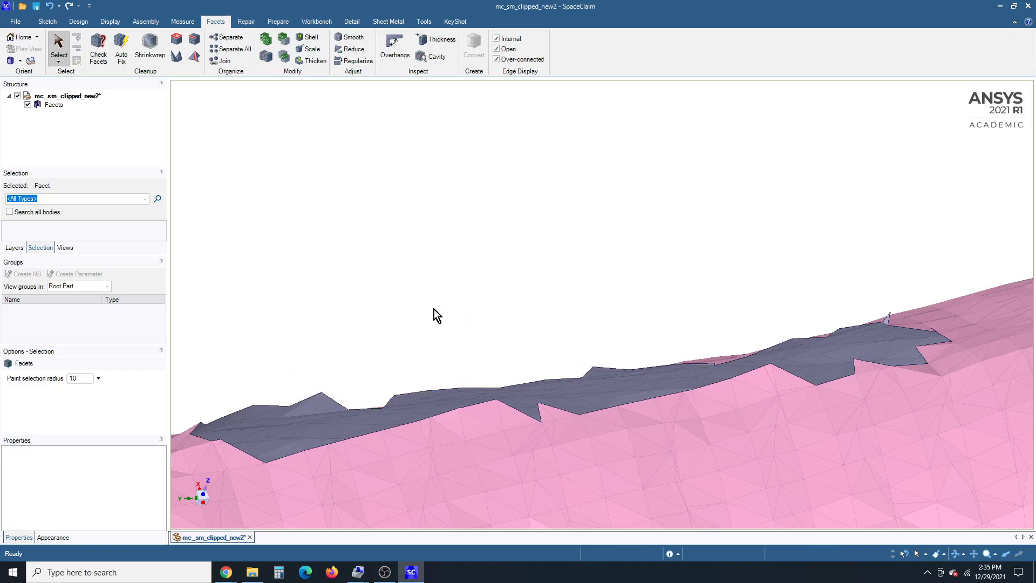
Select the single spike facet standing up on the rim at the hole's end farthest from the vessel opening and delete it.
mouse_move(733, 352)
middle_down()
mouse_move(798, 338)
mouse_move(860, 342)
mouse_move(890, 326)
mouse_move(849, 320)
mouse_move(861, 325)
middle_up()
scroll(982, 340, up, 3)
scroll(962, 334, up, 4)
scroll(861, 326, down, 2)
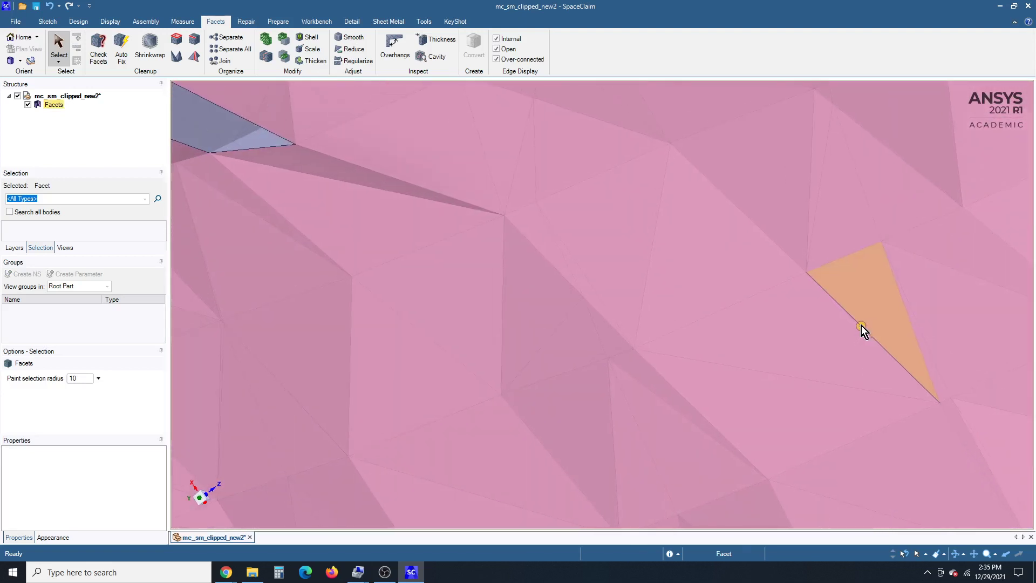
scroll(861, 326, down, 2)
scroll(861, 326, down, 1)
scroll(839, 319, down, 3)
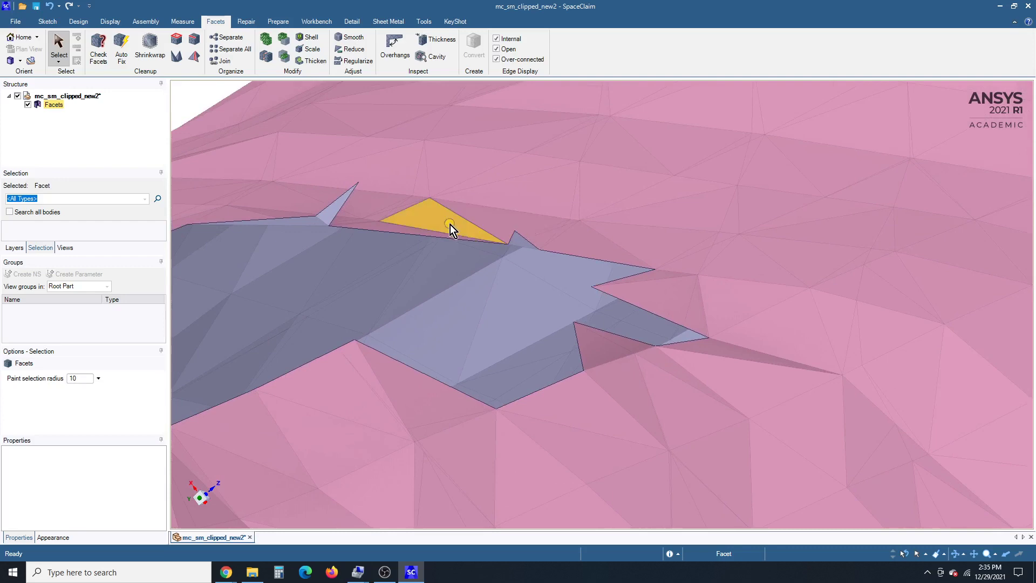
mouse_move(449, 222)
middle_down()
mouse_move(351, 214)
mouse_move(313, 233)
mouse_move(322, 207)
middle_up()
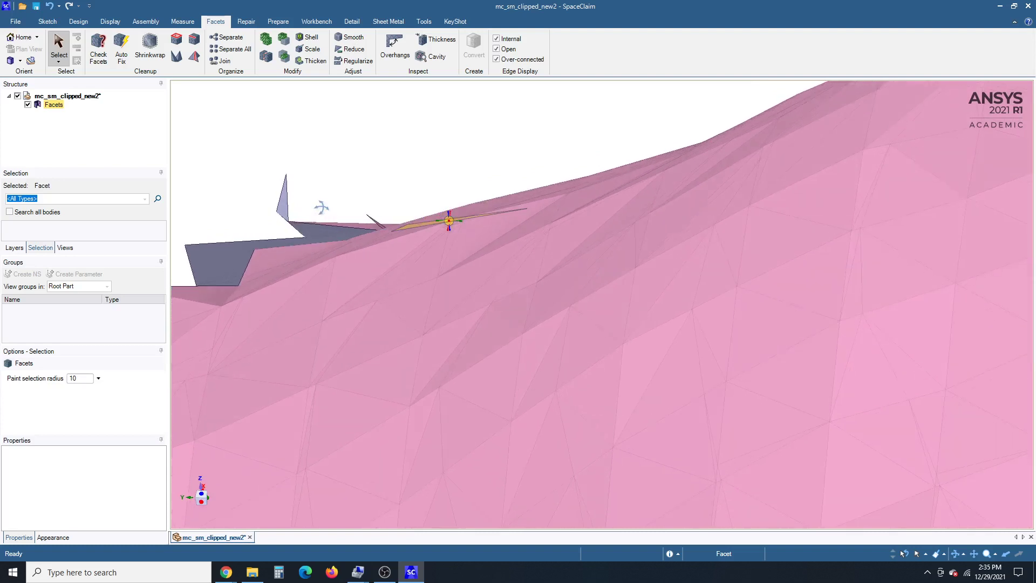
click(290, 205)
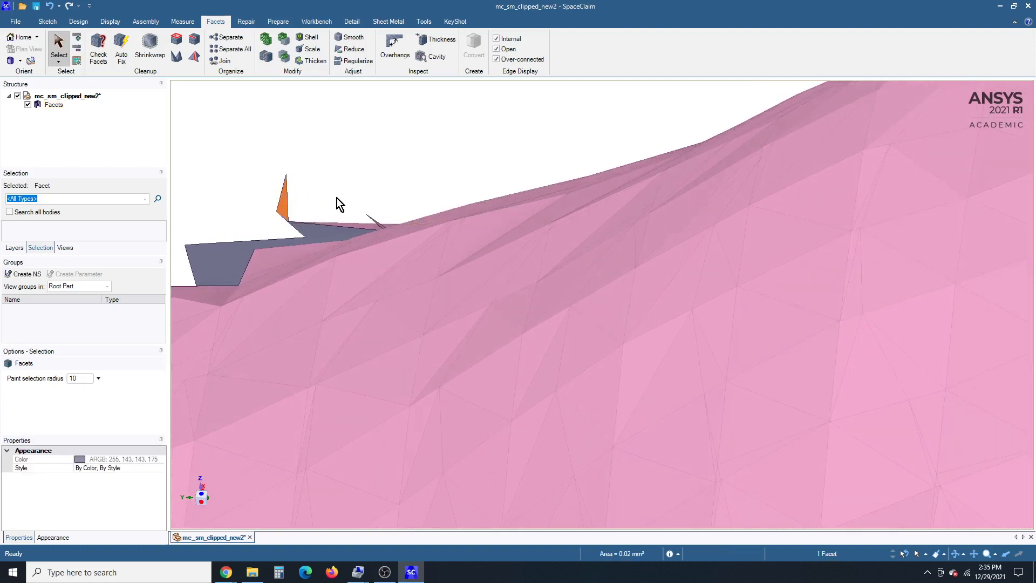
key(Delete)
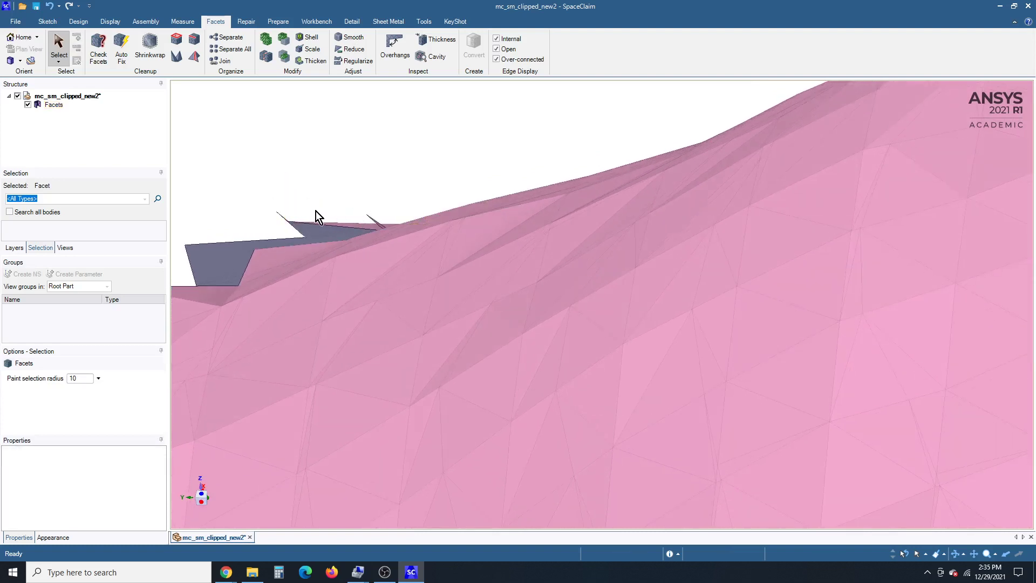
Select the small triangular facet left projecting into the hole at the spike's base and delete it.
middle_drag(299, 207, 335, 222)
scroll(406, 210, down, 5)
middle_drag(711, 198, 617, 331)
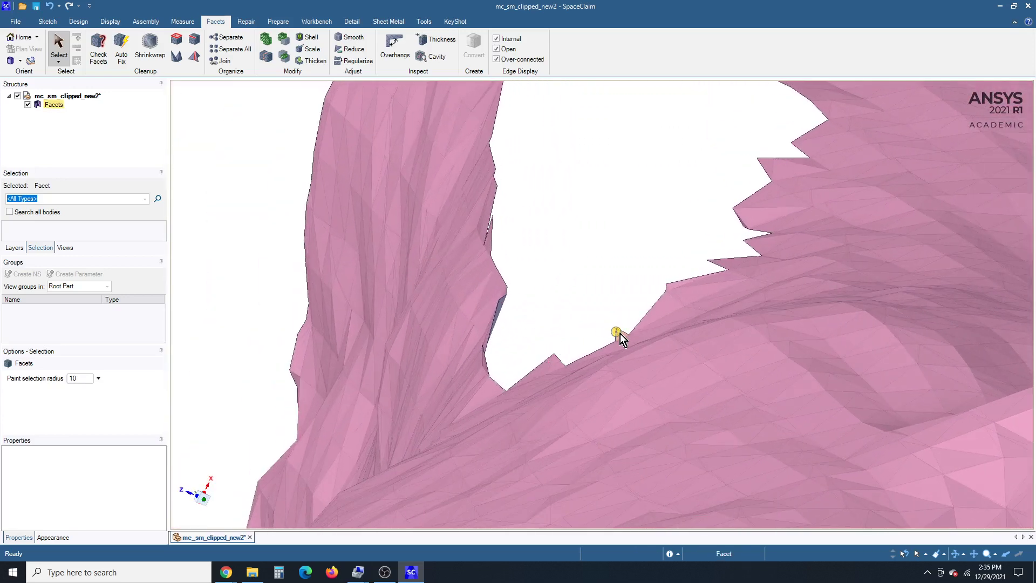
scroll(616, 330, up, 5)
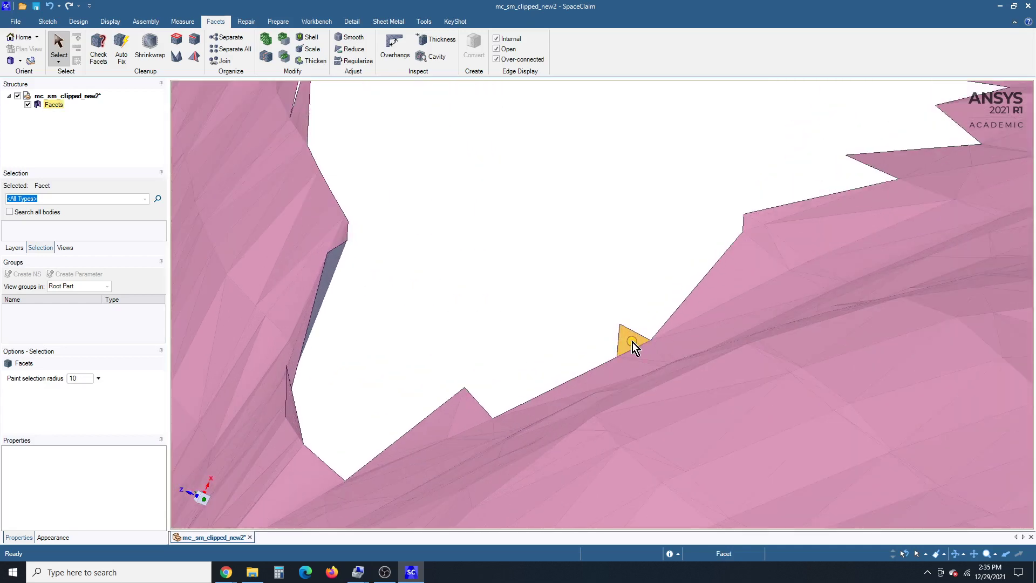
click(632, 342)
key(Delete)
Delete the triangular facet overhanging the hole's rim and the cluster of facets around the sharp notch at the same end.
mouse_move(291, 423)
middle_down()
mouse_move(291, 404)
mouse_move(393, 397)
mouse_move(291, 403)
mouse_move(302, 418)
middle_up()
mouse_move(316, 409)
mouse_down()
mouse_move(283, 406)
mouse_move(296, 411)
mouse_up()
click(358, 128)
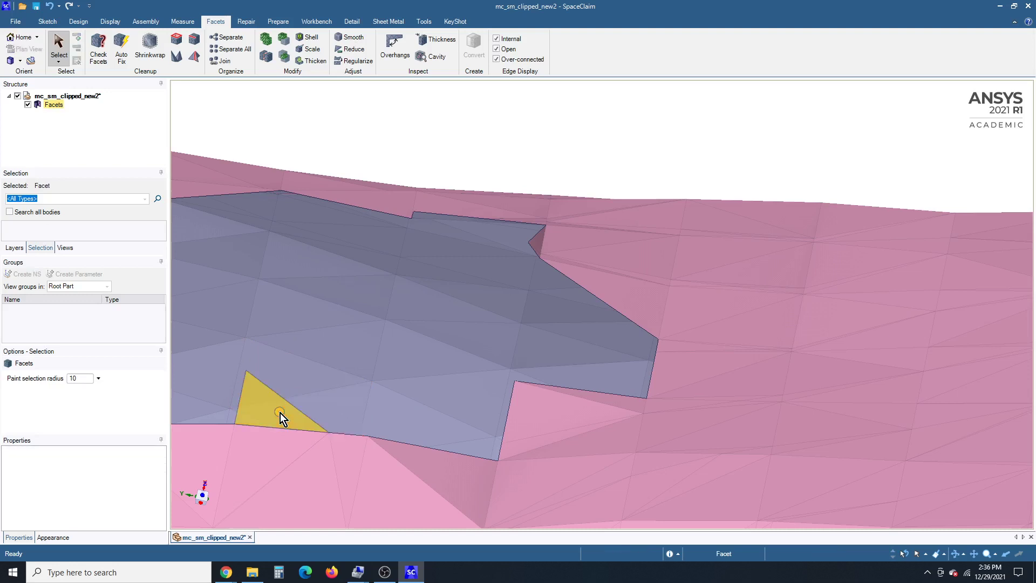
click(352, 122)
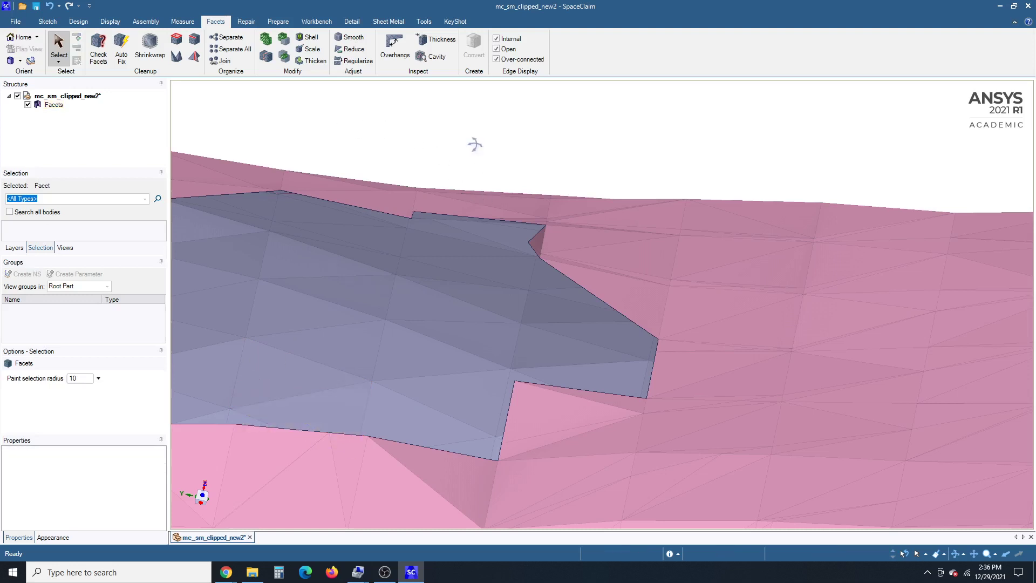
mouse_move(471, 143)
middle_down()
mouse_move(390, 138)
mouse_move(421, 148)
middle_up()
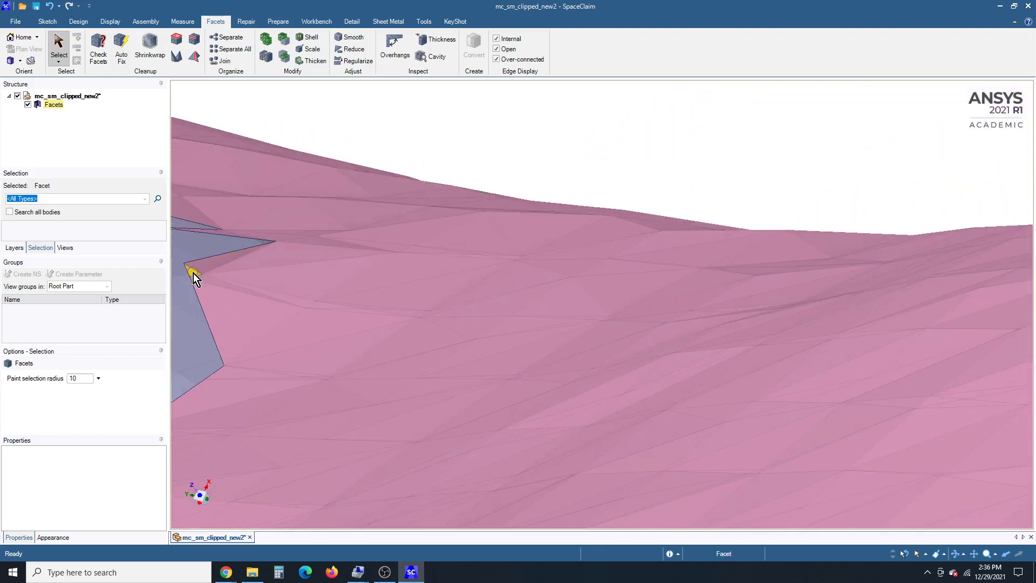
drag(193, 273, 205, 269)
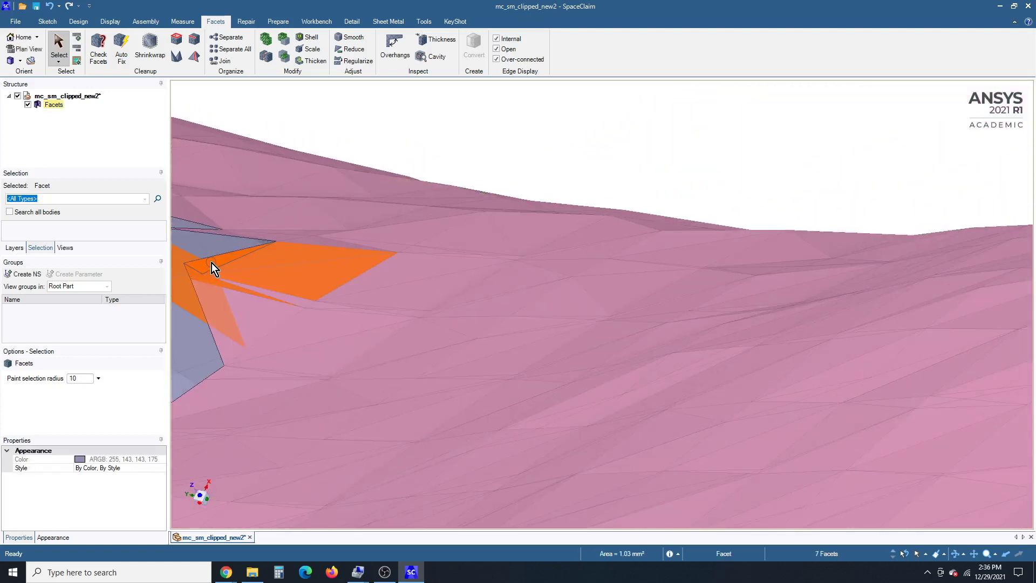
key(Delete)
Select the two thin sliver facets along the inner edge of the rim and delete them.
shift+middle_drag(211, 263, 553, 296)
middle_drag(663, 365, 565, 342)
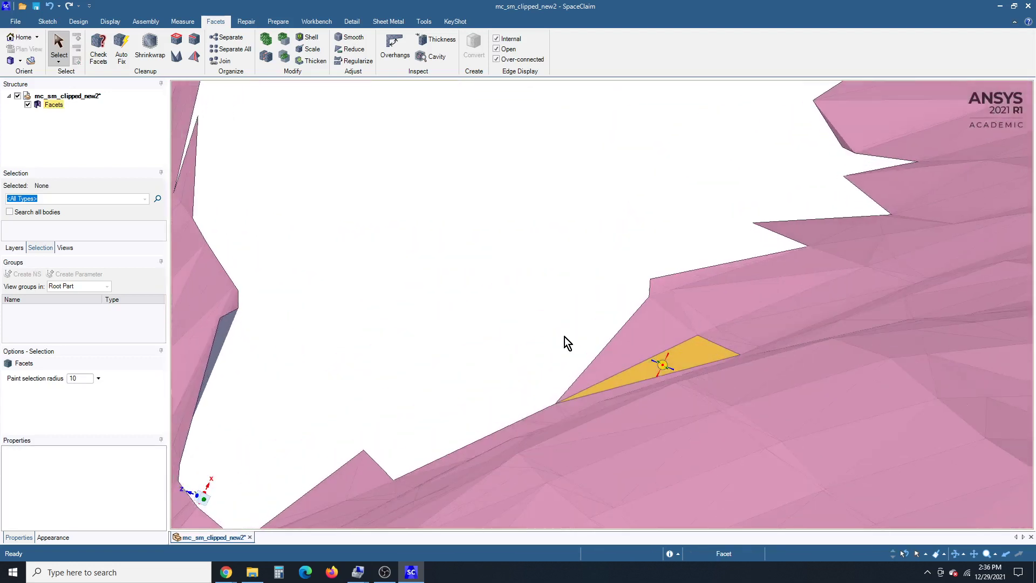
click(655, 290)
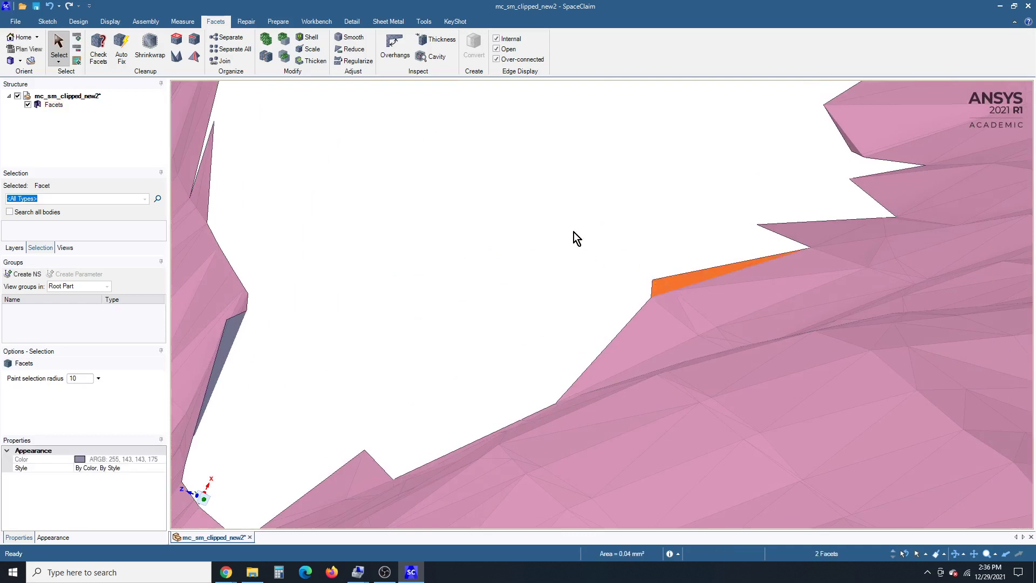
mouse_move(570, 233)
middle_down()
mouse_move(444, 248)
mouse_move(458, 251)
middle_up()
Examine the trimmed hole from outside the vessel and run Separate All to check for detached facets.
scroll(458, 251, up, 3)
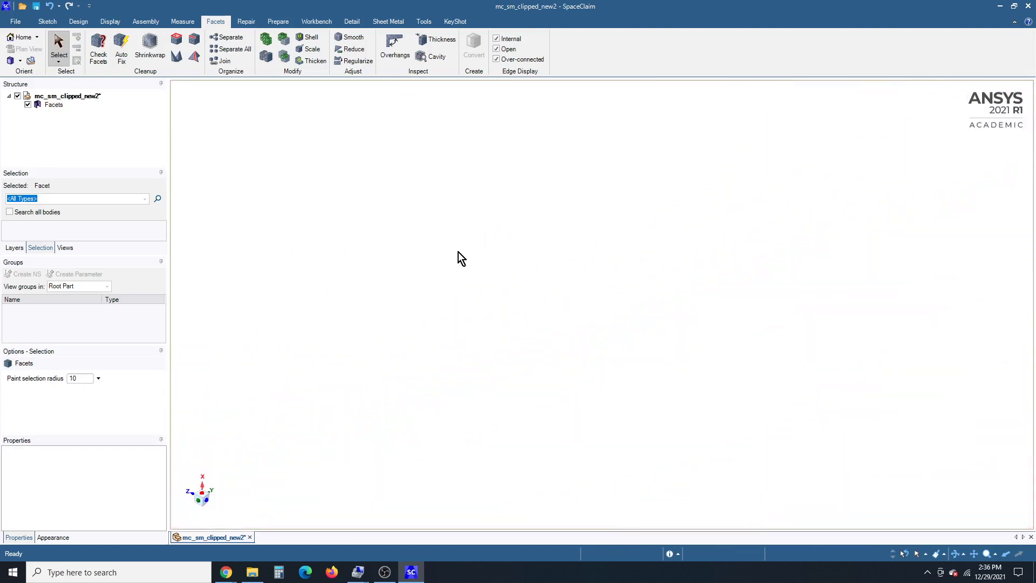
scroll(458, 252, down, 5)
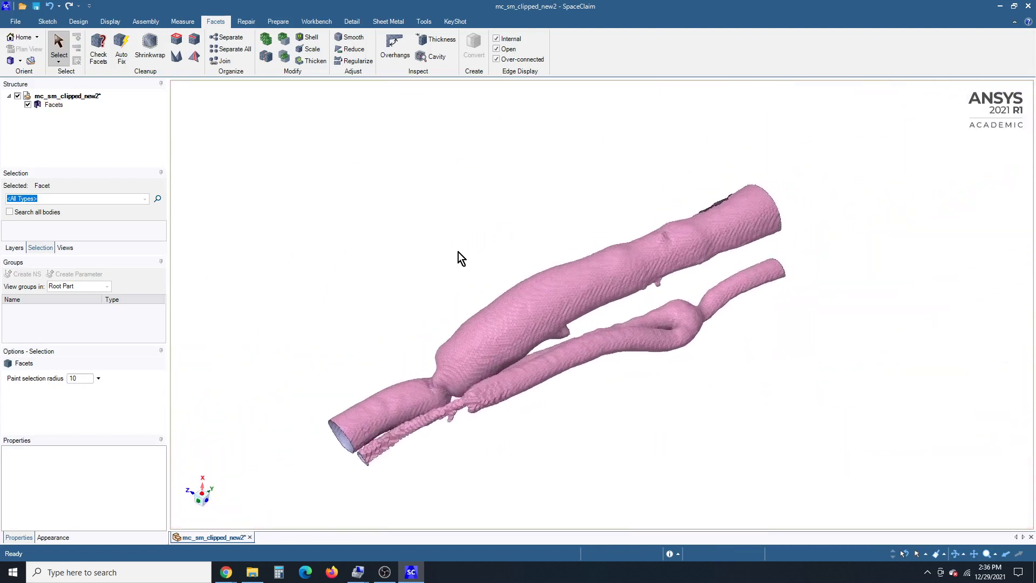
scroll(458, 251, up, 6)
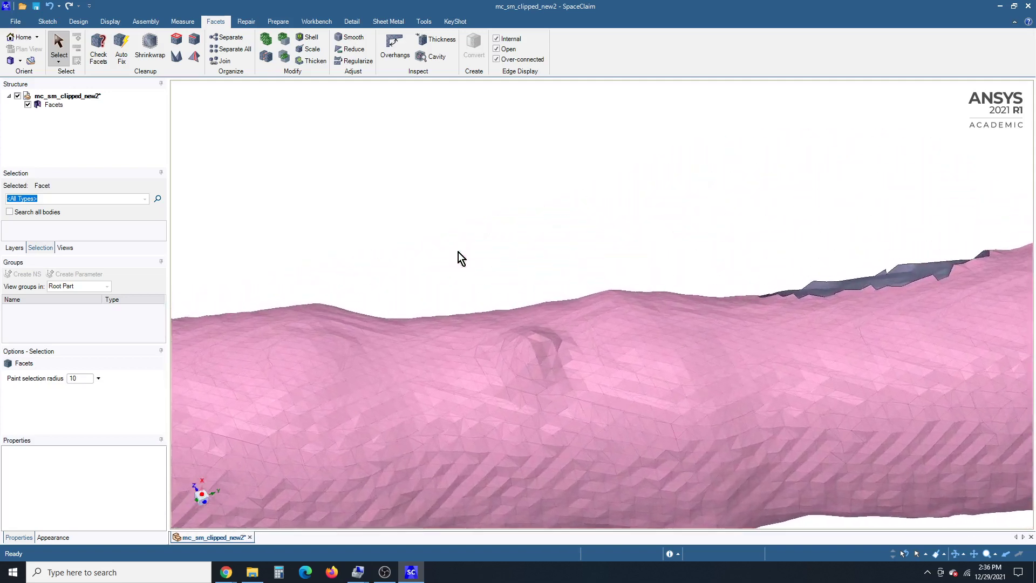
middle_drag(458, 252, 733, 248)
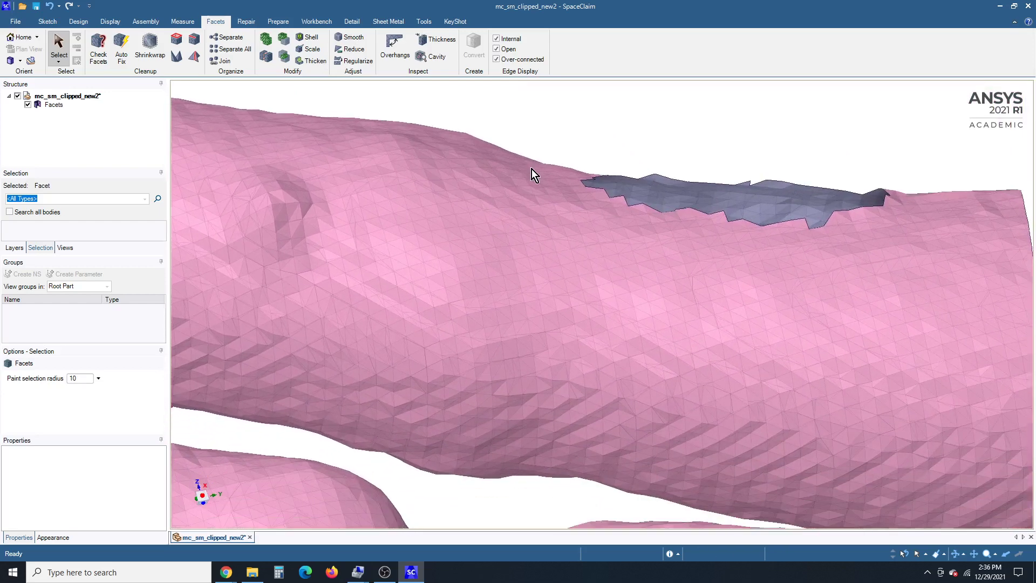
mouse_move(530, 169)
middle_down()
mouse_move(495, 149)
mouse_move(535, 175)
middle_up()
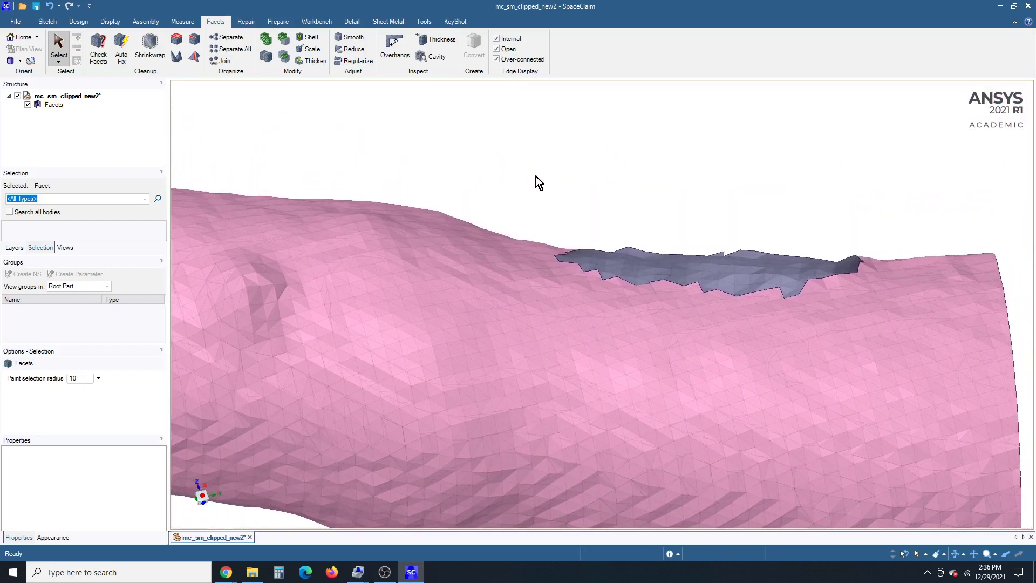
key(Left)
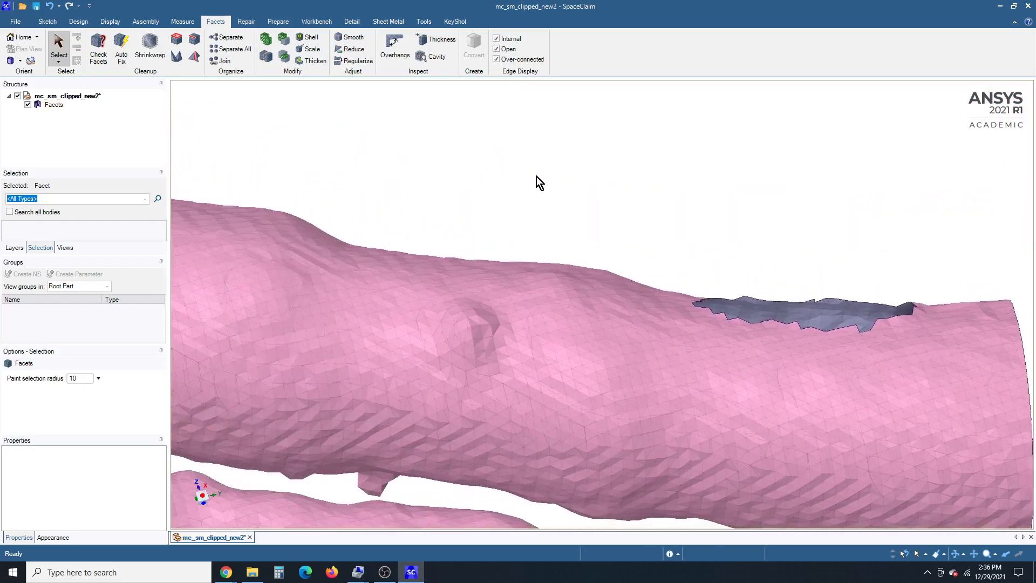
key(Right)
key(Left)
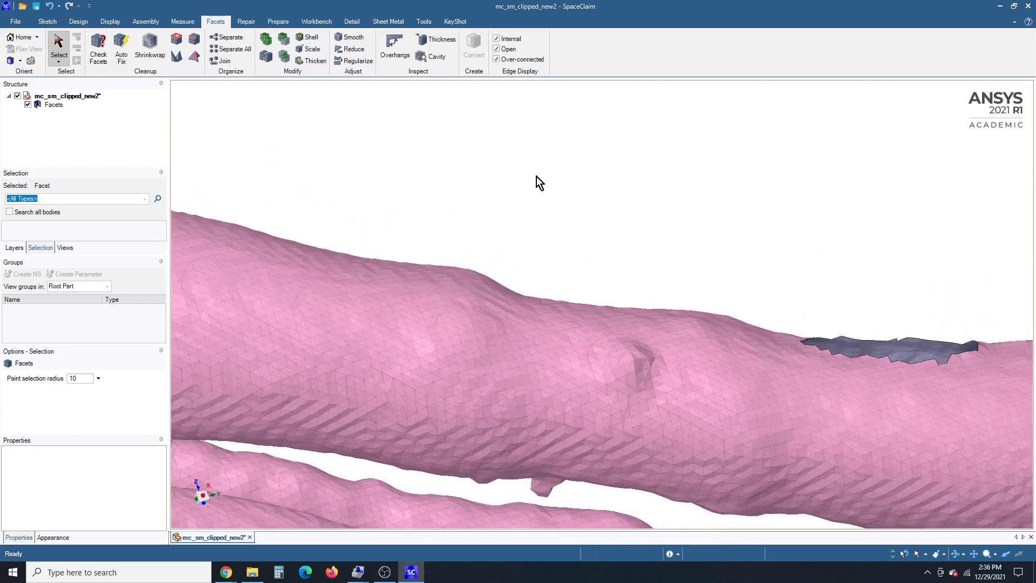
key(Right)
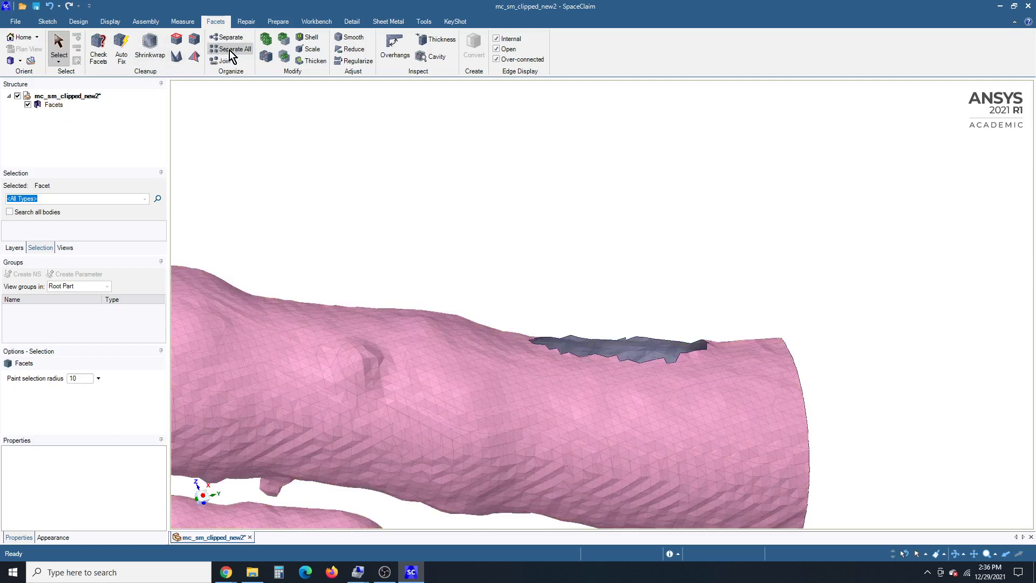
click(229, 50)
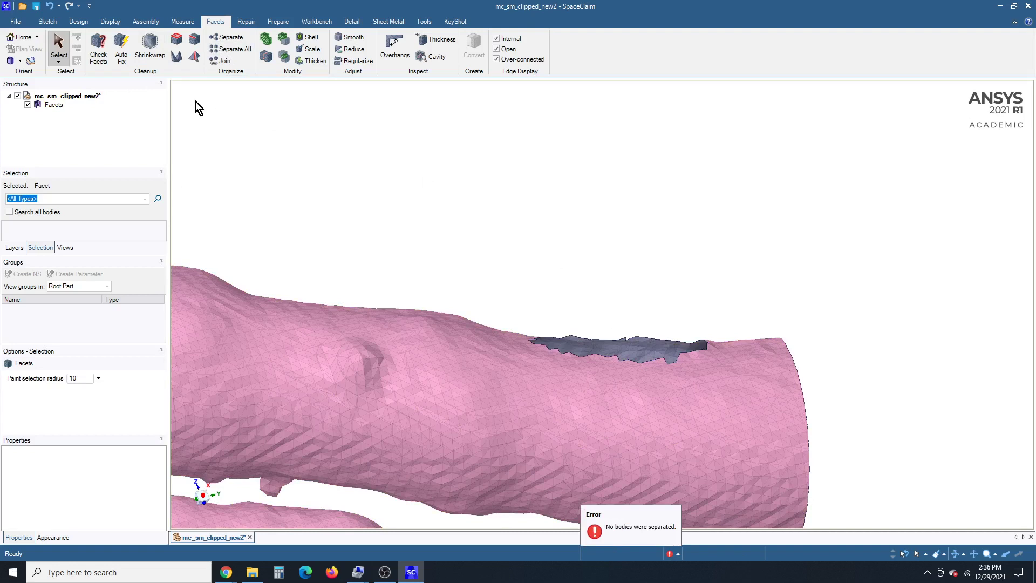
Try to fill the hole left by the removed protrusion using the Holes tool's Patch option, and undo the fill.
click(176, 40)
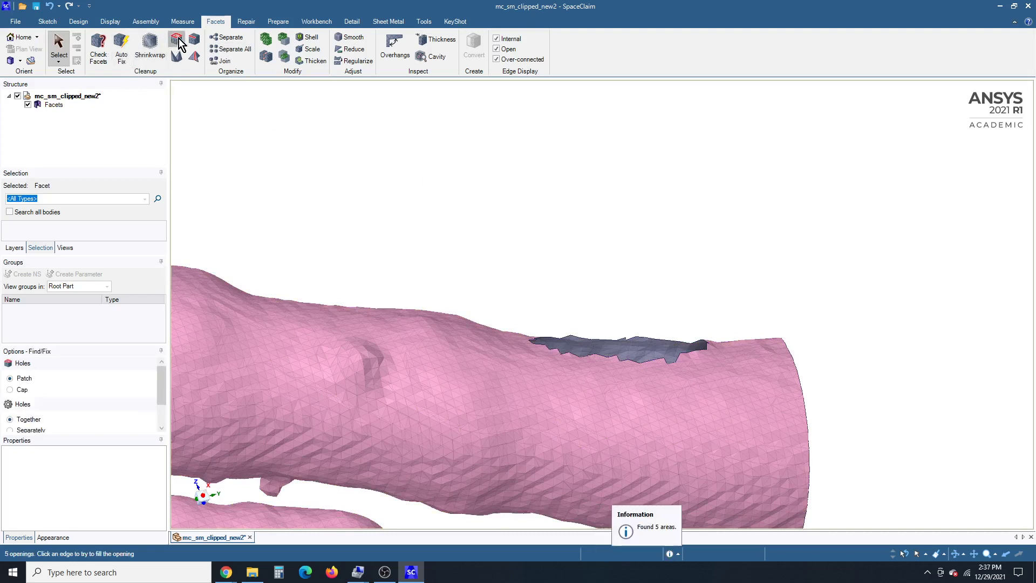
click(584, 344)
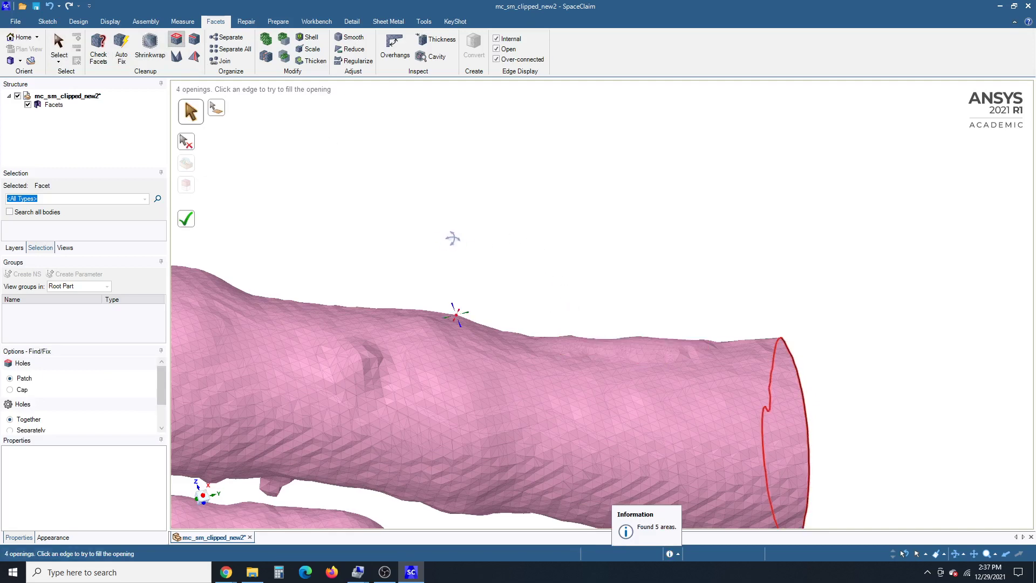
middle_drag(448, 238, 295, 286)
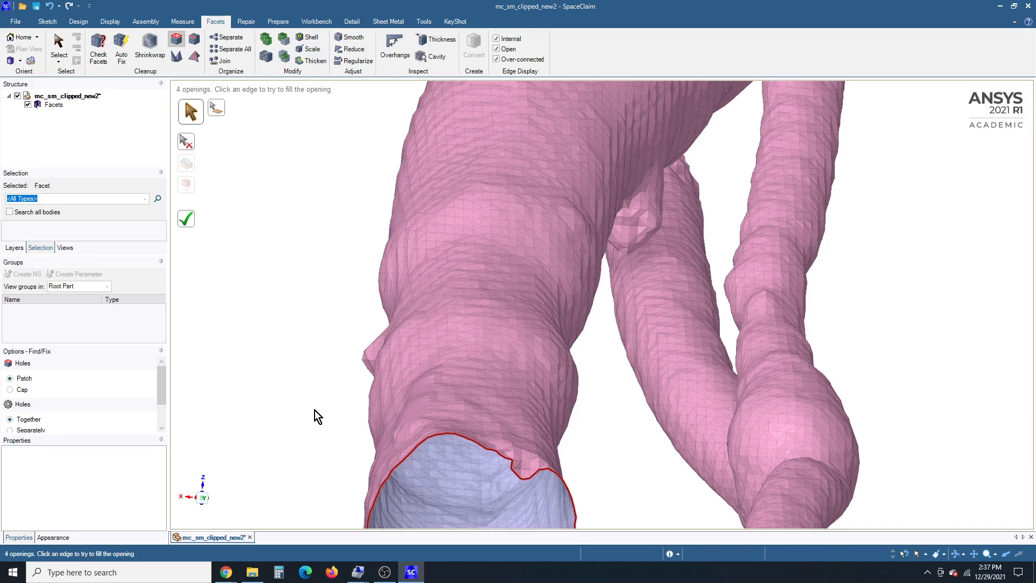
mouse_move(317, 416)
middle_down()
mouse_move(340, 380)
mouse_move(322, 349)
mouse_move(322, 383)
mouse_move(341, 401)
middle_up()
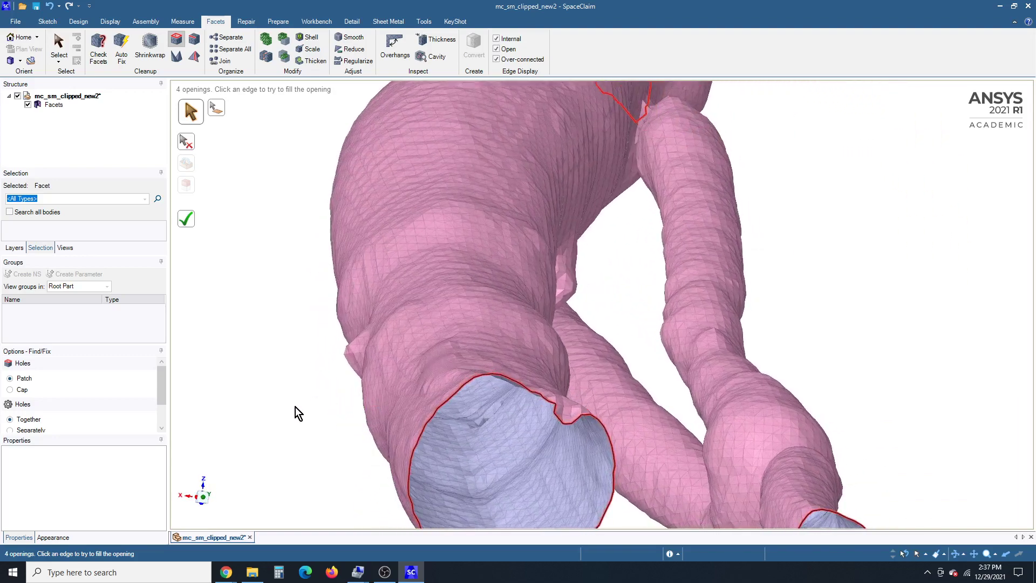
key(ctrl+z)
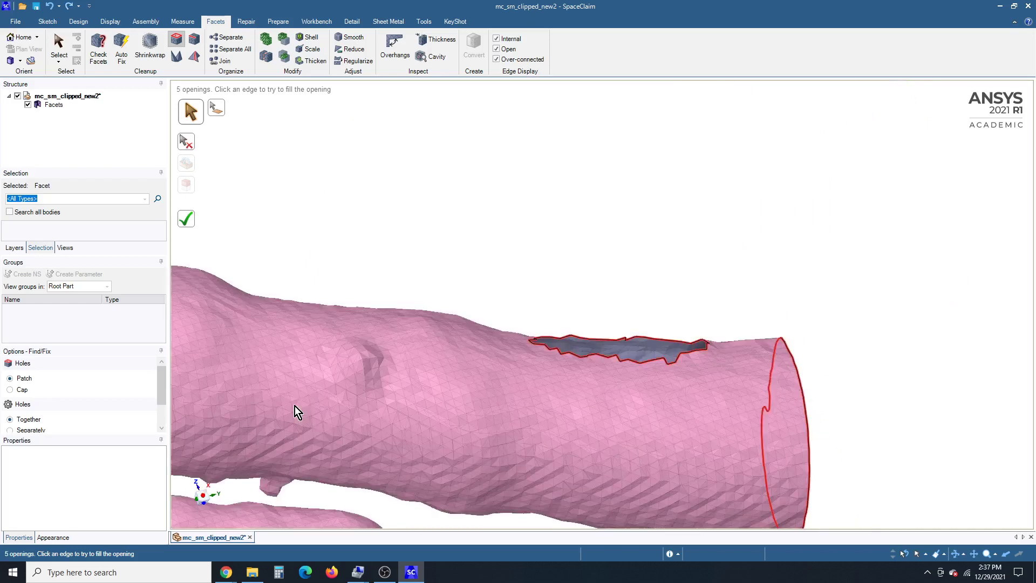
Paint-select the facets around the notch at the hole's end nearest the vessel opening and delete them.
click(64, 52)
scroll(638, 363, up, 5)
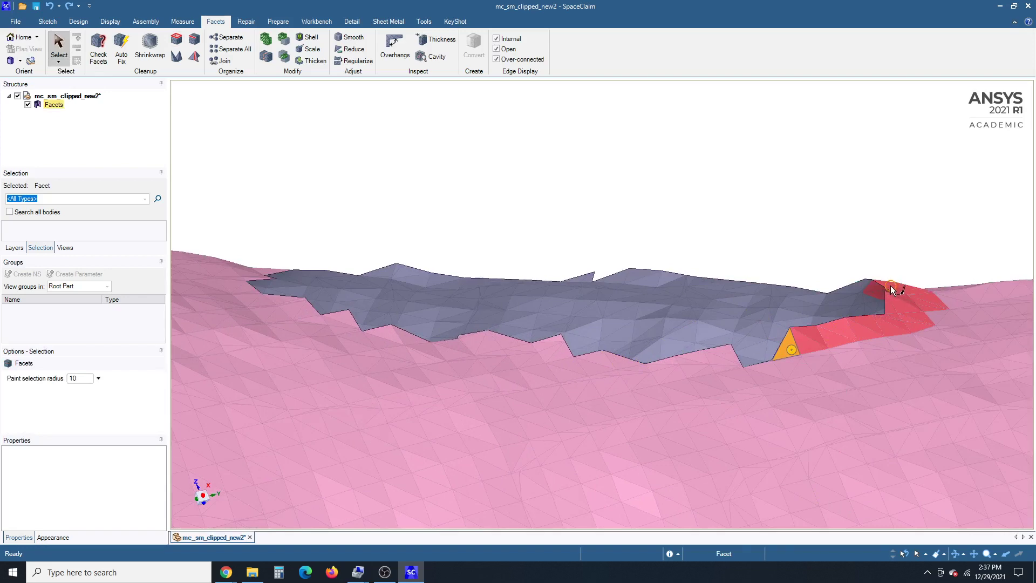
drag(890, 286, 891, 287)
key(Delete)
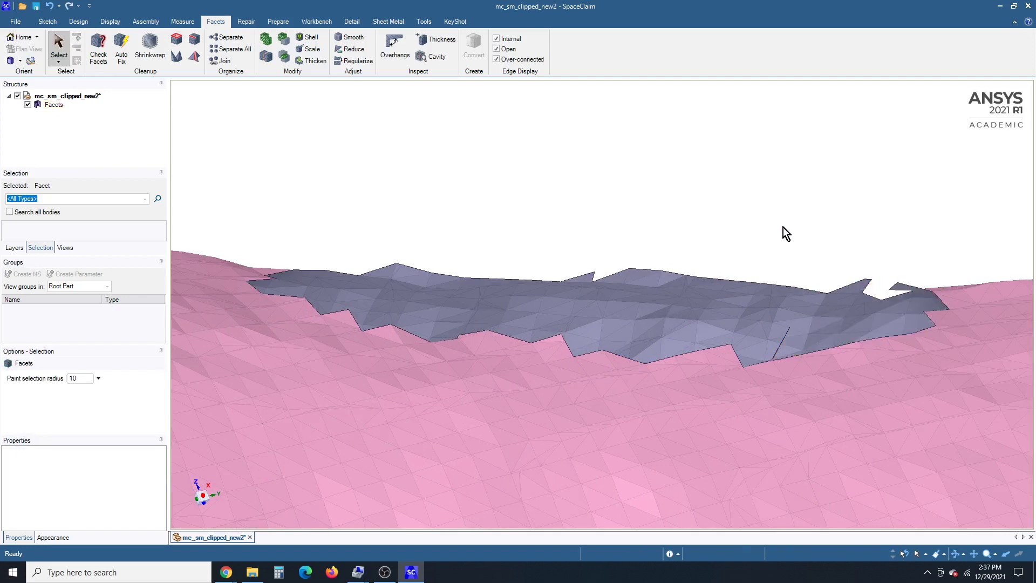
Delete the loose sliver facet and the two pointed facets sticking up at the same end of the rim.
middle_drag(782, 229, 763, 202)
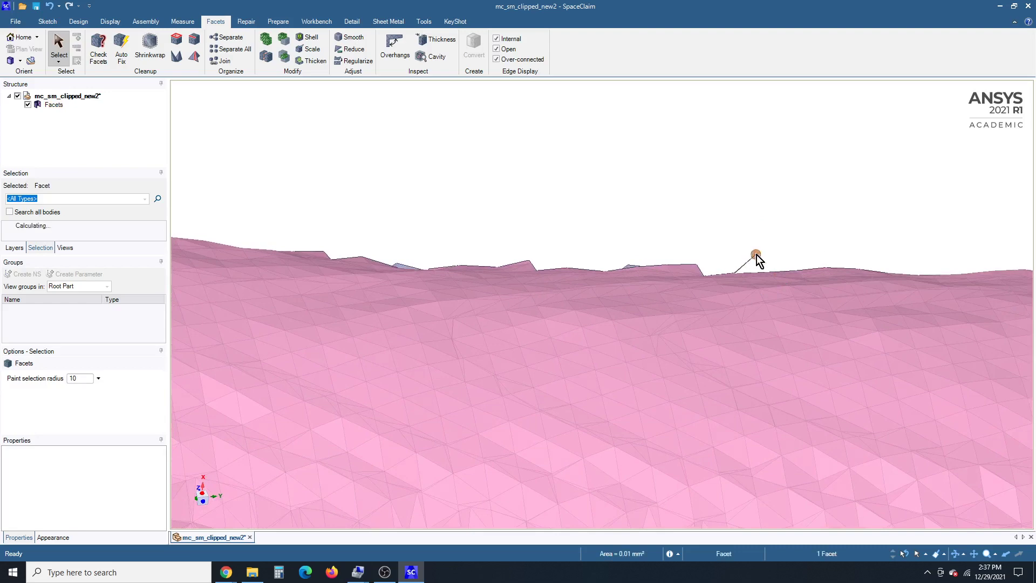
click(708, 193)
mouse_move(705, 192)
middle_down()
mouse_move(752, 279)
mouse_move(765, 196)
mouse_move(812, 204)
middle_up()
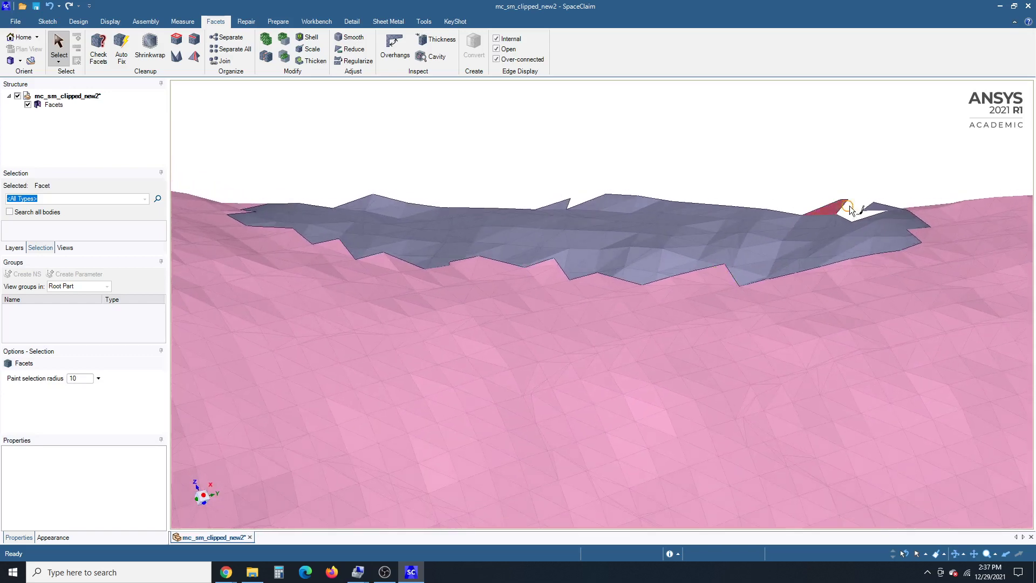
click(878, 206)
key(Delete)
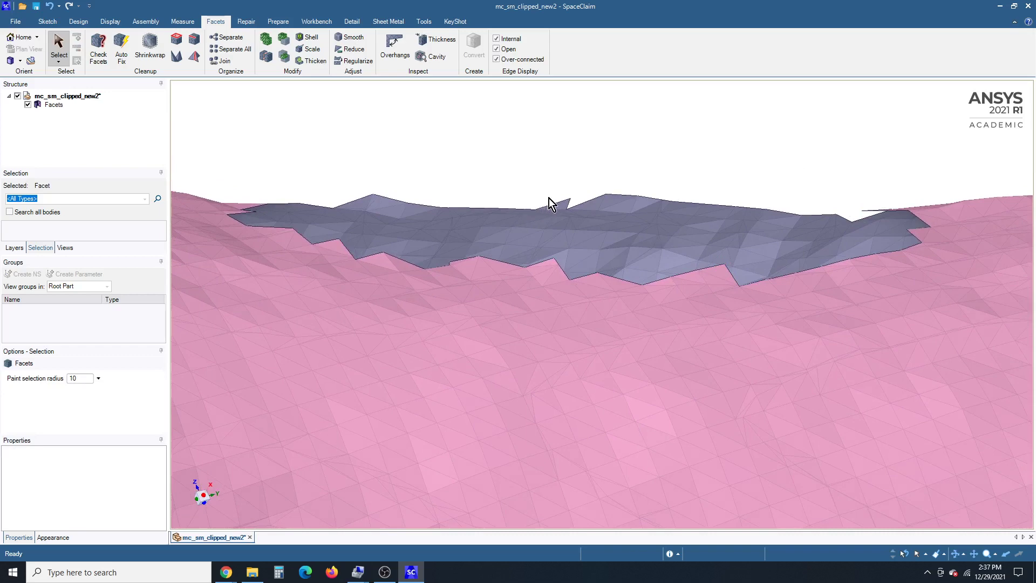
Delete the remaining pointed facets along the far edge of the hole's rim.
click(718, 188)
key(Delete)
mouse_move(624, 186)
middle_down()
mouse_move(506, 157)
mouse_move(481, 176)
mouse_move(333, 193)
middle_up()
click(382, 204)
key(Delete)
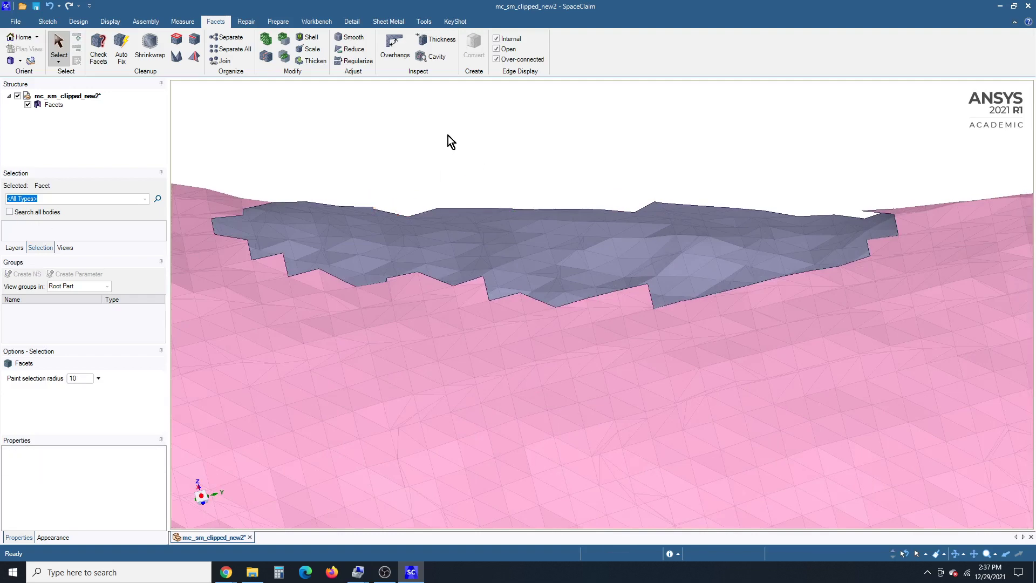
Fill the trimmed hole next to the vessel opening using the Holes tool's Patch option.
mouse_move(420, 139)
middle_down()
mouse_move(373, 135)
mouse_move(305, 148)
mouse_move(304, 175)
mouse_move(357, 260)
mouse_move(286, 303)
middle_up()
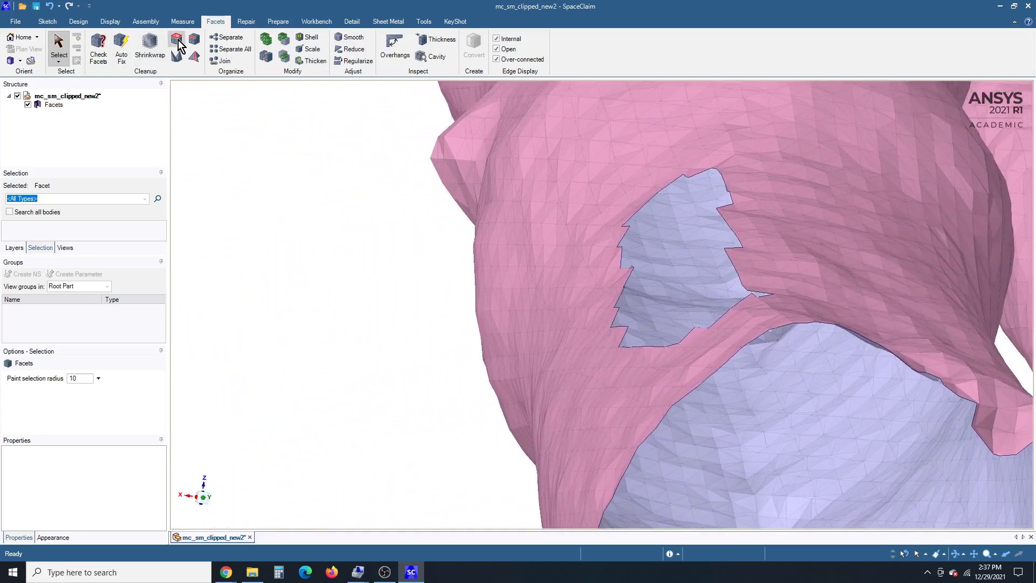
click(177, 40)
click(624, 296)
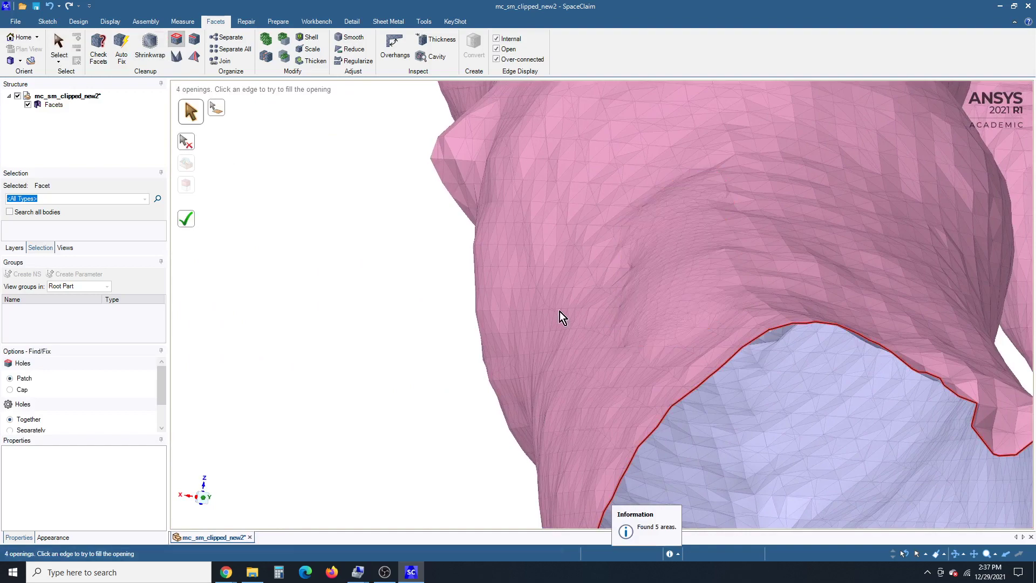
Bring the next hump on the main vessel into profile and change the facet selection mode from Paint to Box.
middle_drag(544, 315, 346, 261)
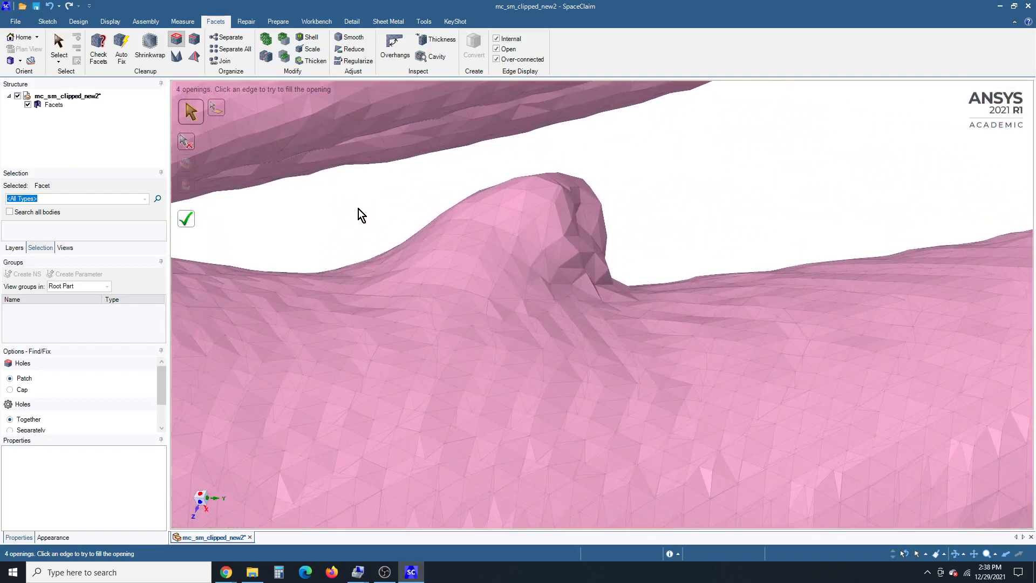
click(943, 555)
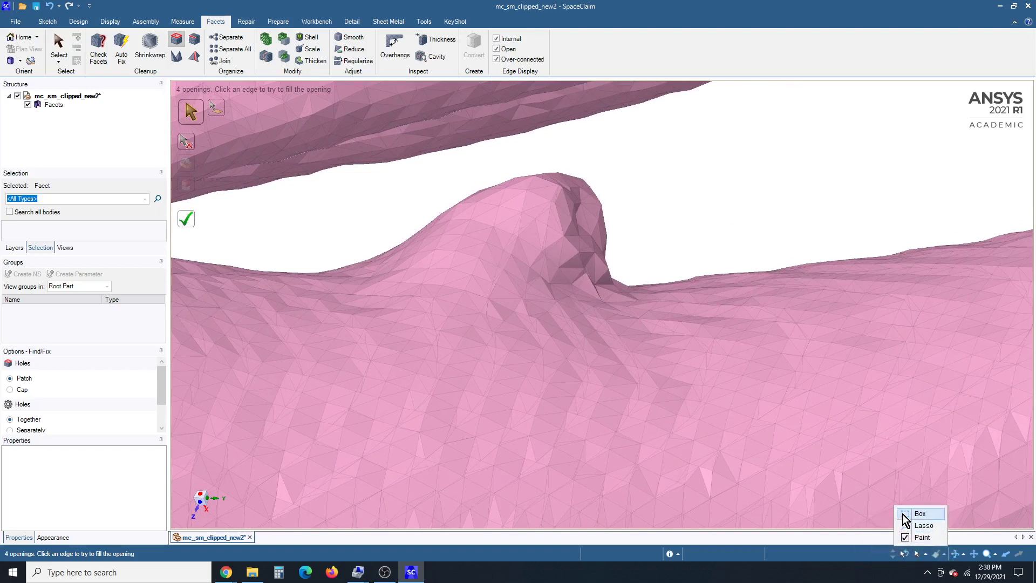
click(903, 514)
click(921, 556)
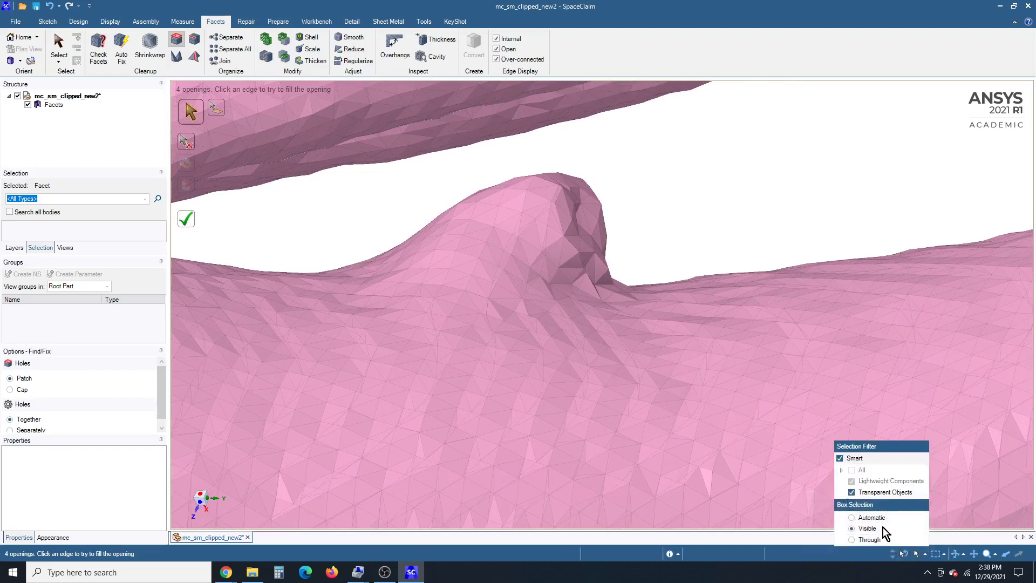
Box-select the band of facets across the upper part of the hump and delete them.
scroll(372, 209, up, 3)
drag(307, 235, 683, 312)
drag(354, 233, 708, 322)
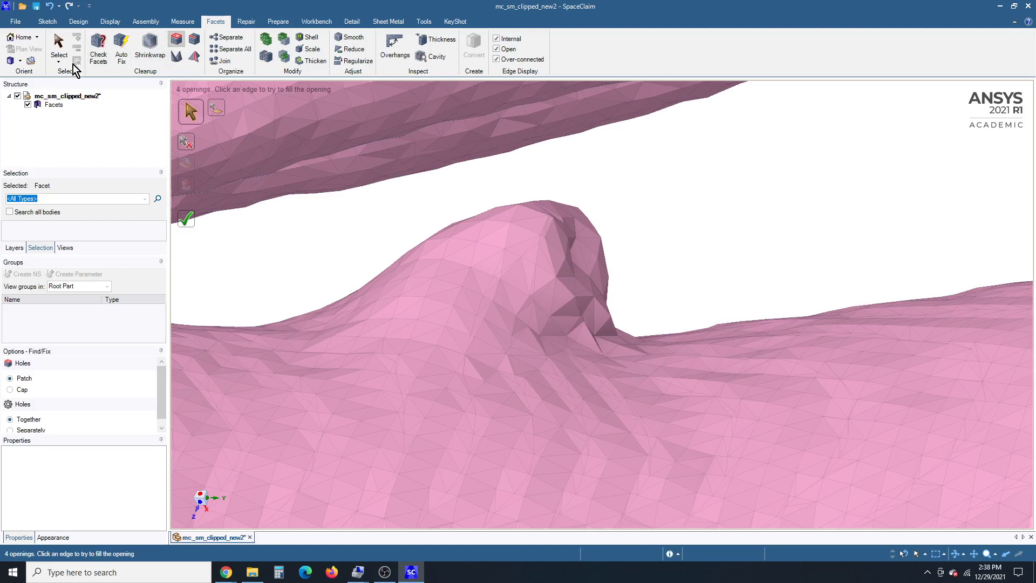
click(58, 44)
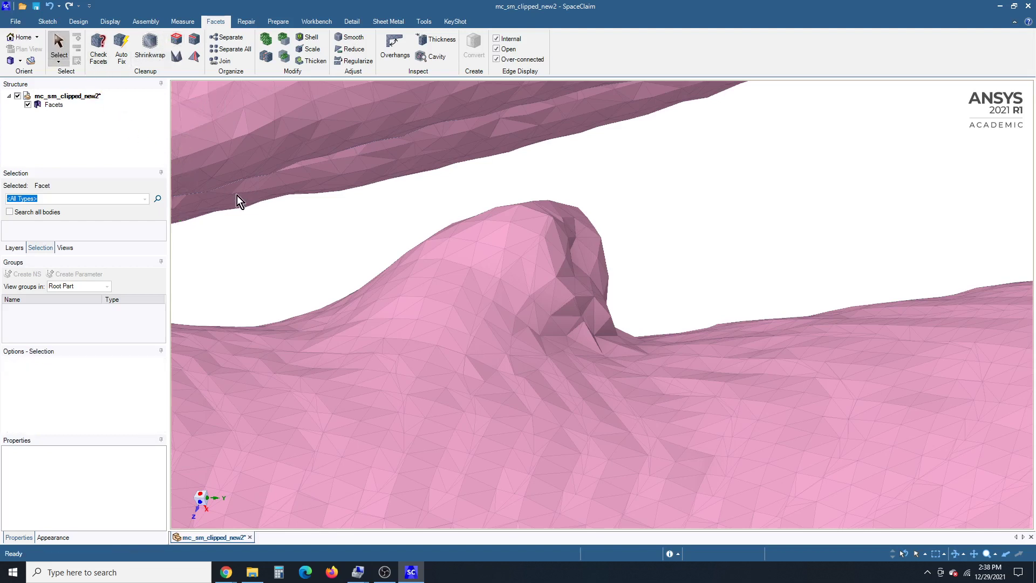
drag(363, 217, 654, 317)
key(Delete)
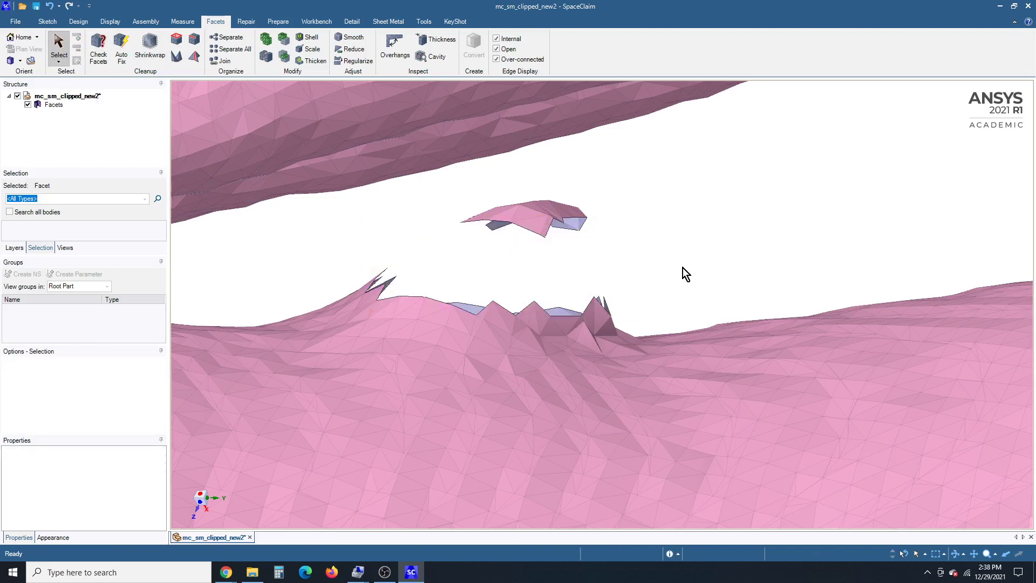
Run Separate All to split off the floating cap of the hump and delete that detached body.
click(221, 50)
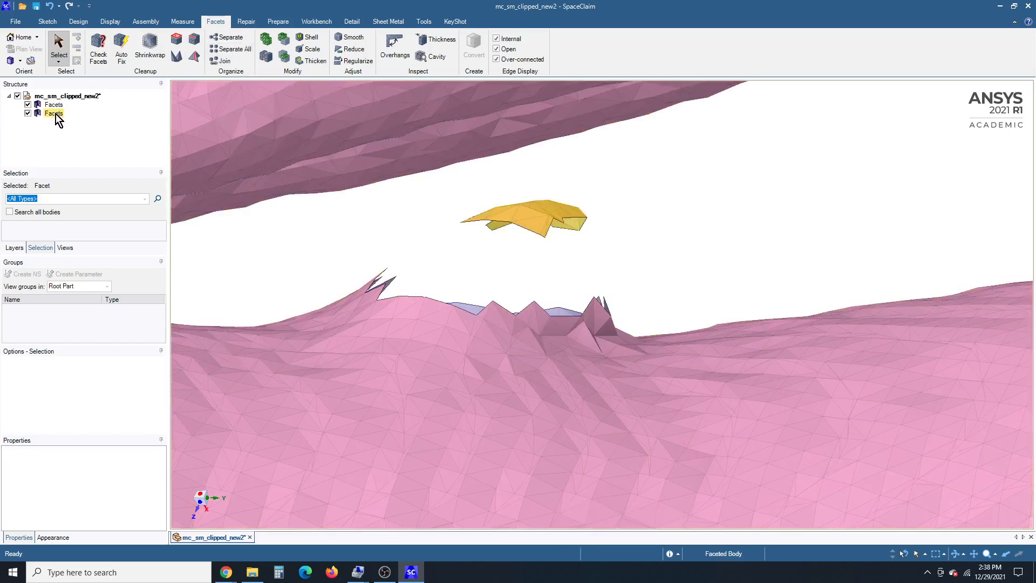
click(54, 113)
key(Delete)
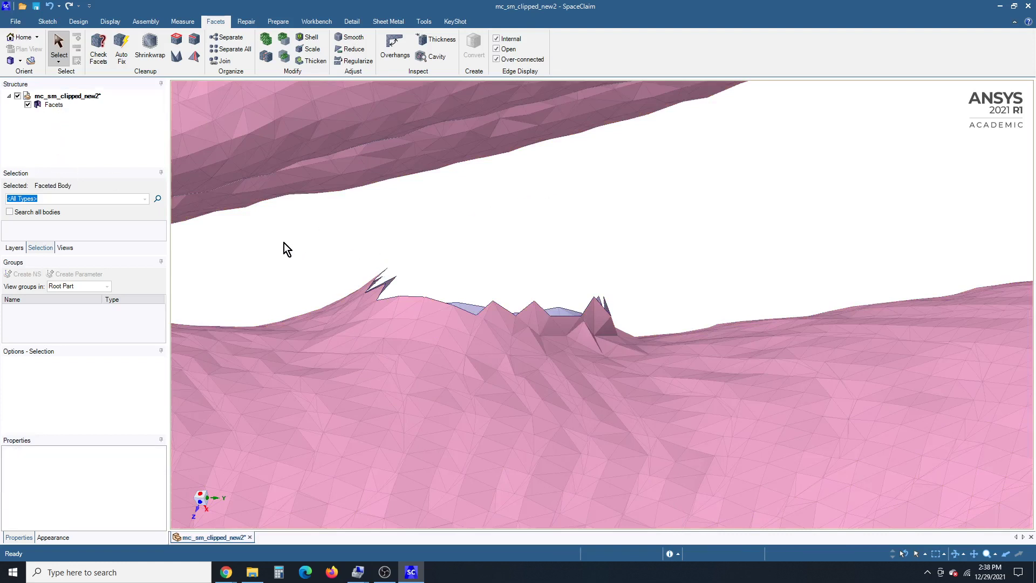
Box-select the jagged facets left around the base of the hump and delete them.
drag(686, 228, 261, 327)
key(Delete)
middle_drag(289, 284, 268, 291)
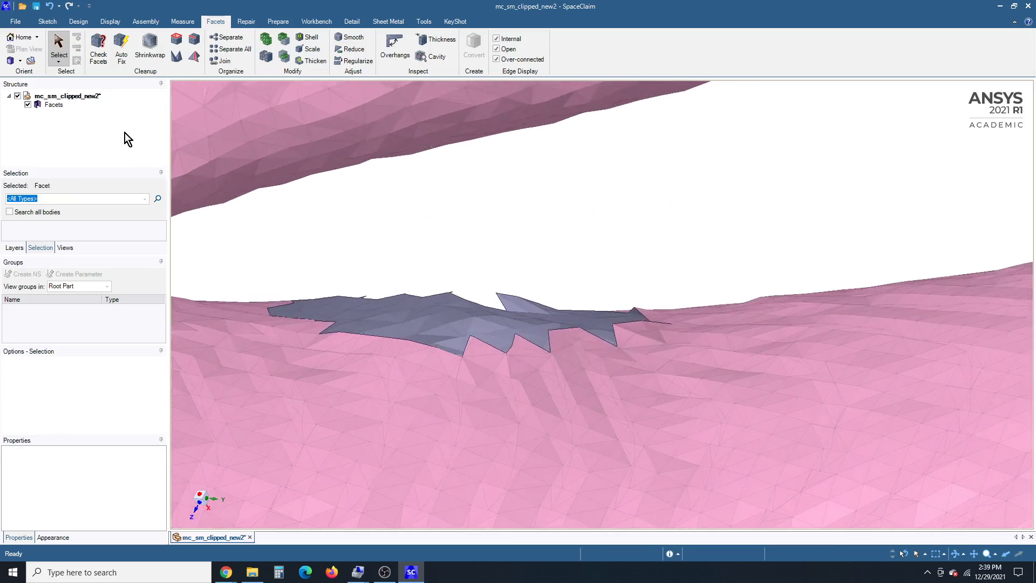
Run Separate All to check for detached facets and patch the hole left by the hump with the Holes tool.
click(229, 48)
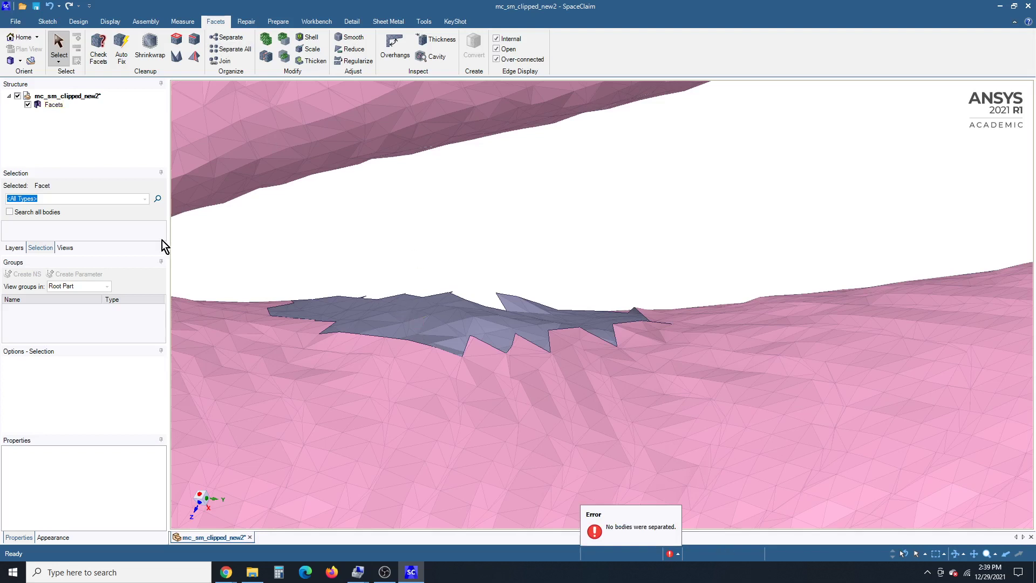
click(174, 39)
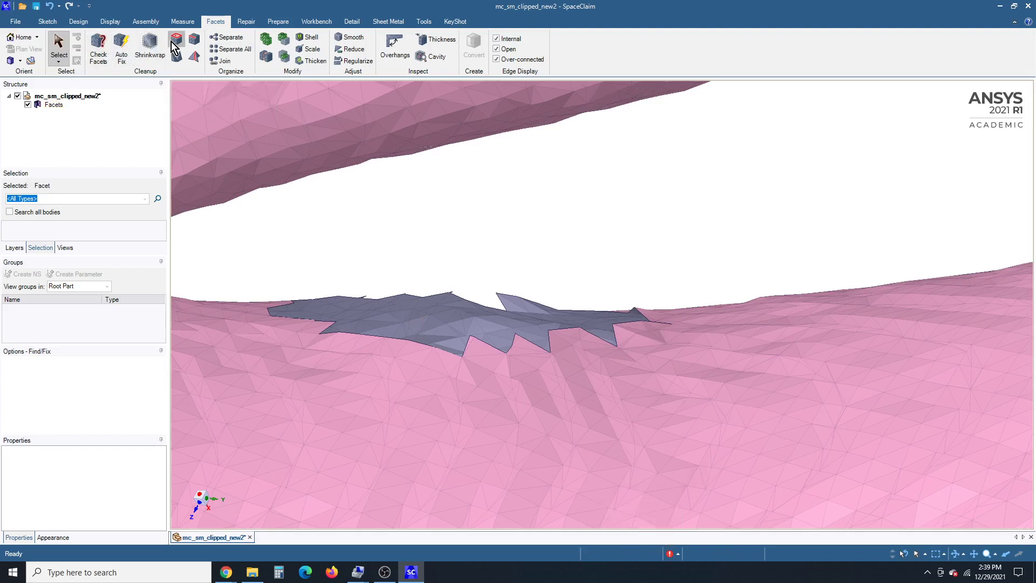
click(306, 300)
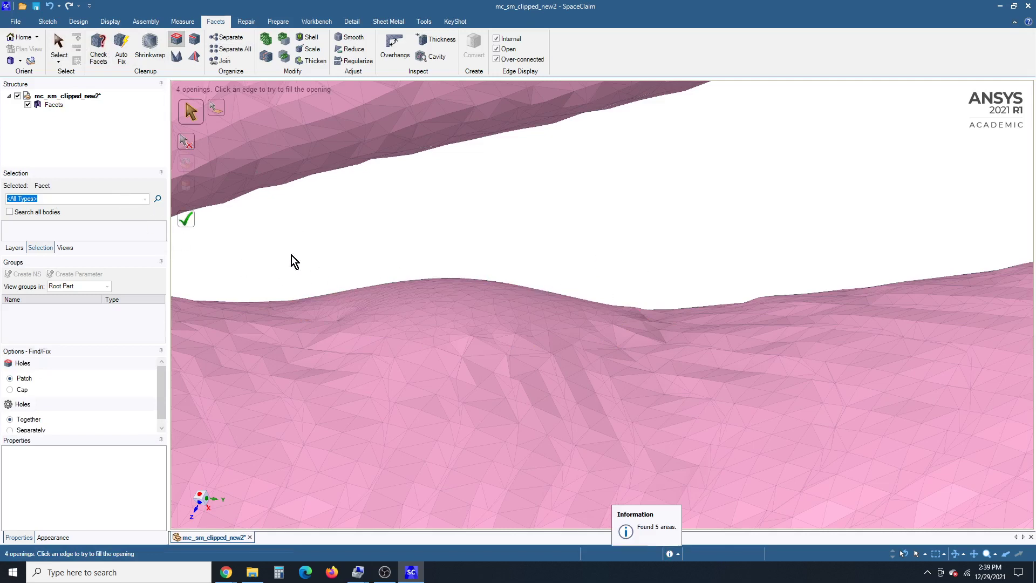
scroll(178, 234, down, 5)
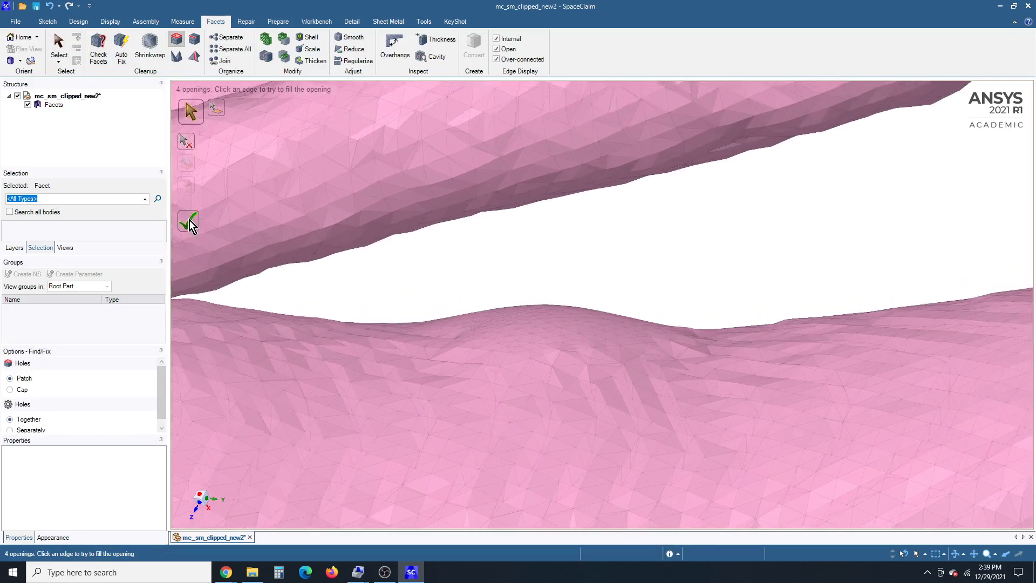
Box-select the upper part of the small protrusion farther along the main vessel and delete it.
click(58, 44)
scroll(410, 252, down, 8)
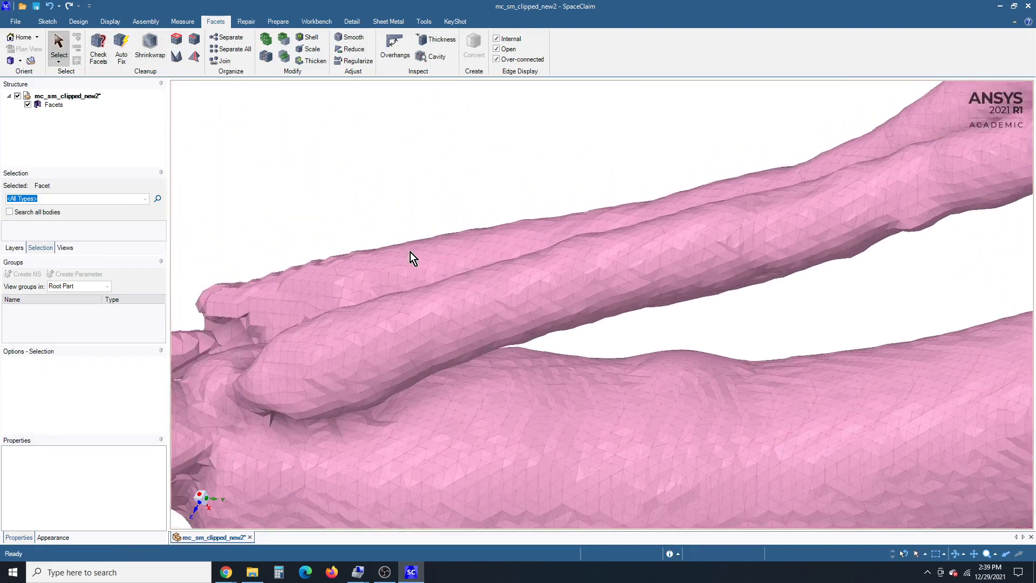
scroll(410, 252, down, 5)
scroll(615, 299, up, 10)
scroll(613, 300, up, 8)
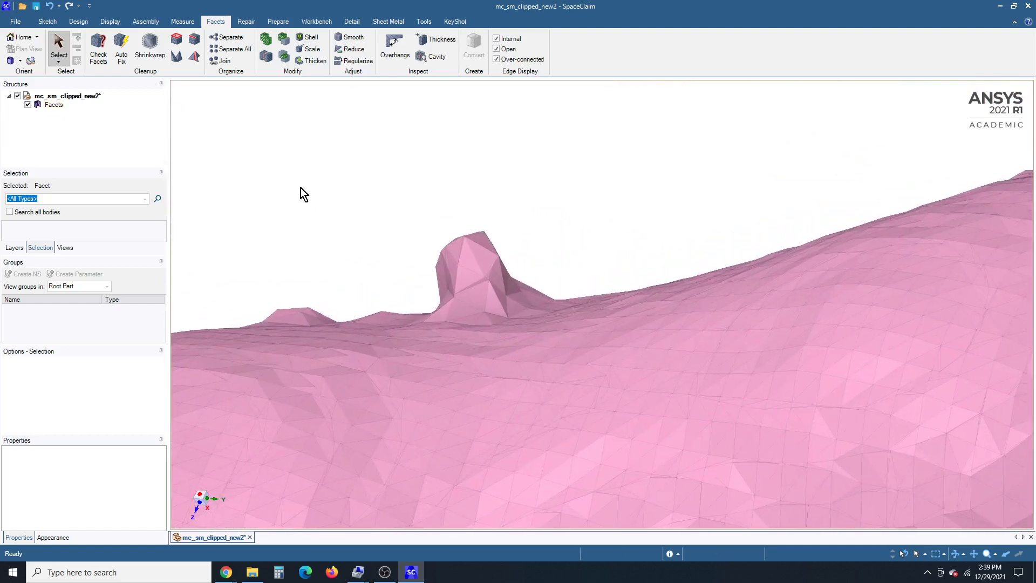
drag(317, 200, 542, 289)
click(444, 230)
Box-select the jagged stub left at the small protrusion's base and delete its facets.
drag(594, 204, 406, 299)
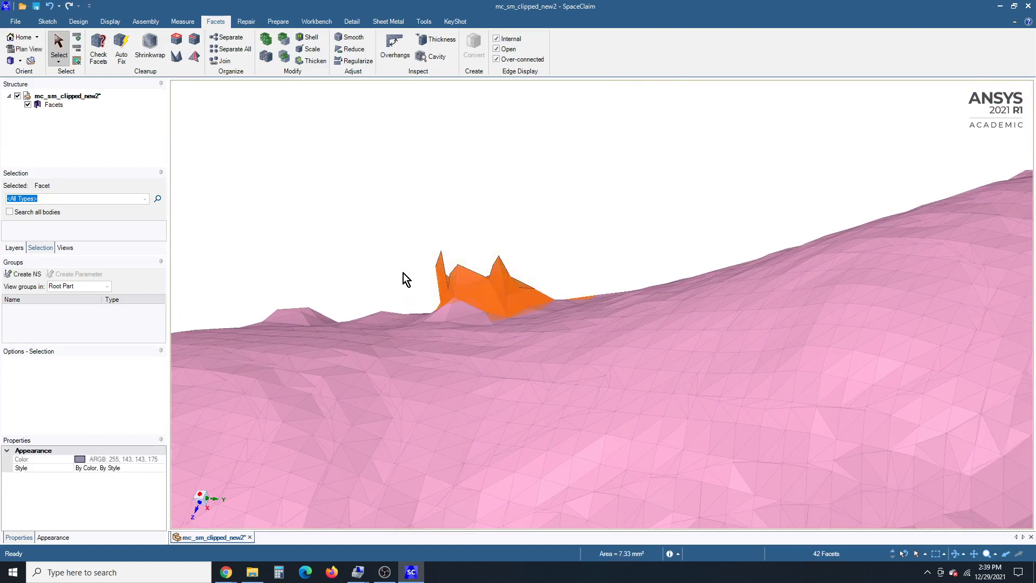
click(403, 273)
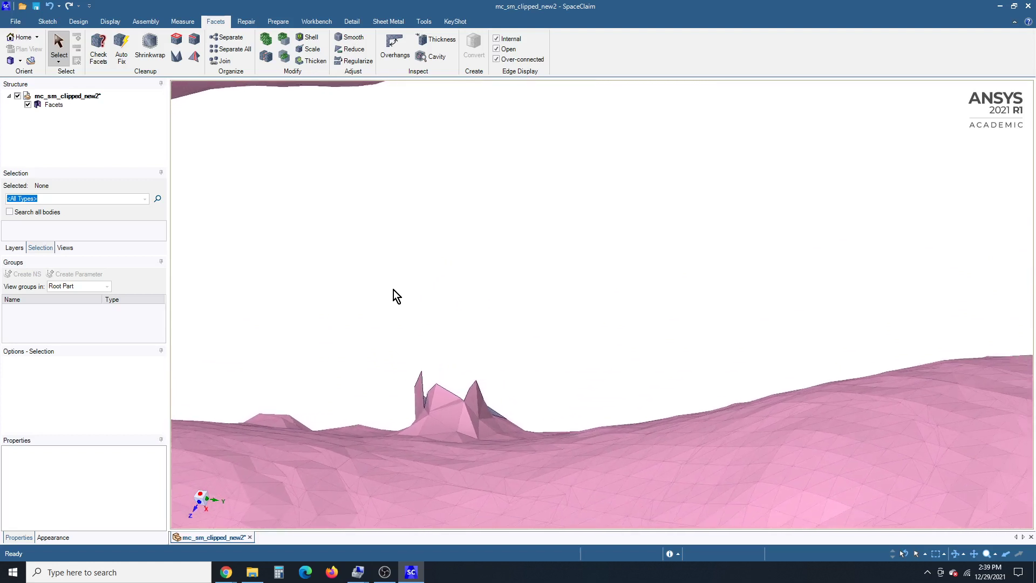
drag(364, 433, 363, 433)
key(Delete)
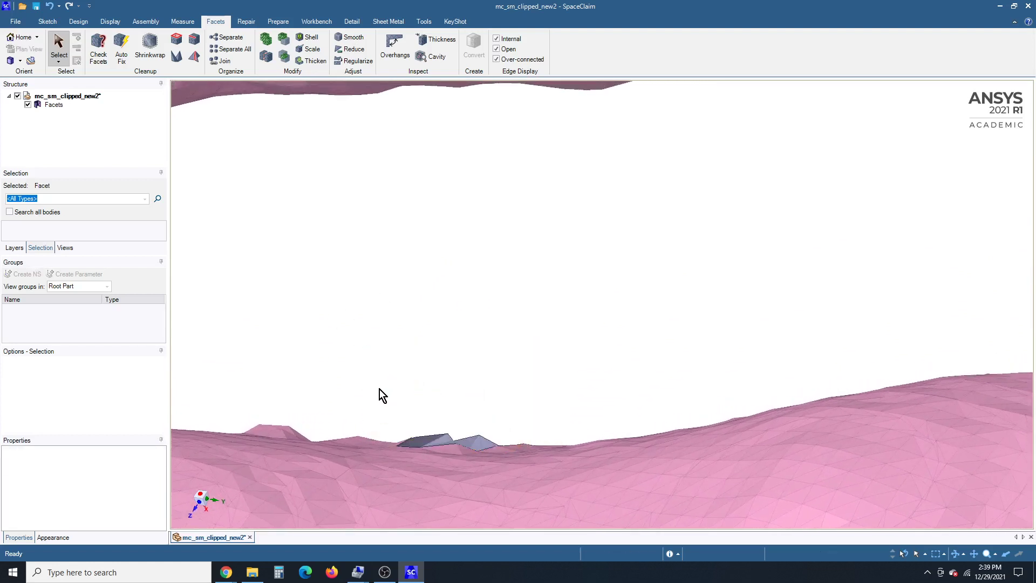
Switch the selection mode to Paint and delete the leftover raised facets around the small protrusion's hole.
click(936, 553)
click(917, 536)
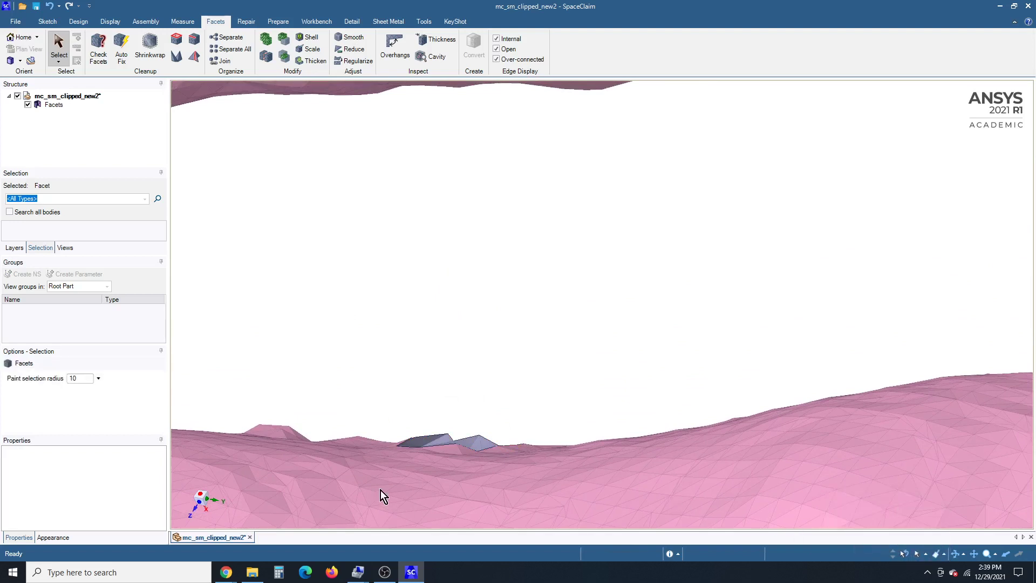
drag(410, 438, 521, 448)
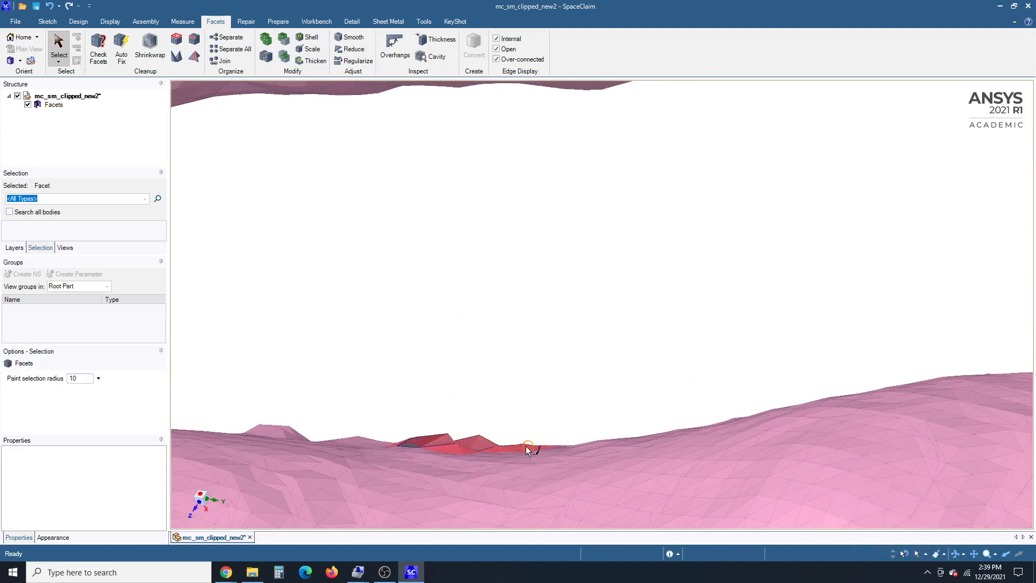
drag(401, 444, 398, 445)
key(Delete)
middle_drag(418, 363, 402, 388)
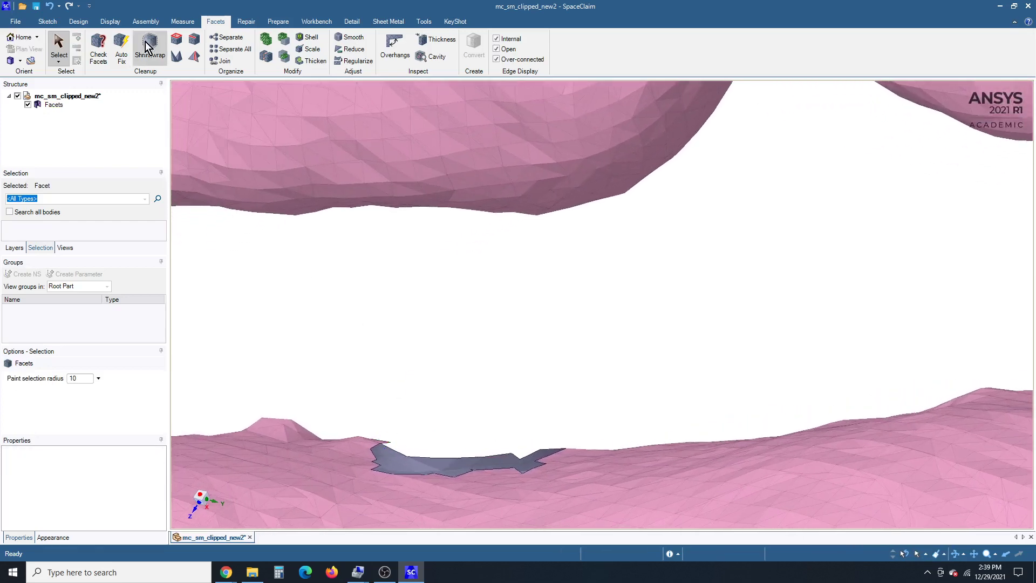
Fill the hole left by the small protrusion with the Holes tool's Patch option.
click(178, 44)
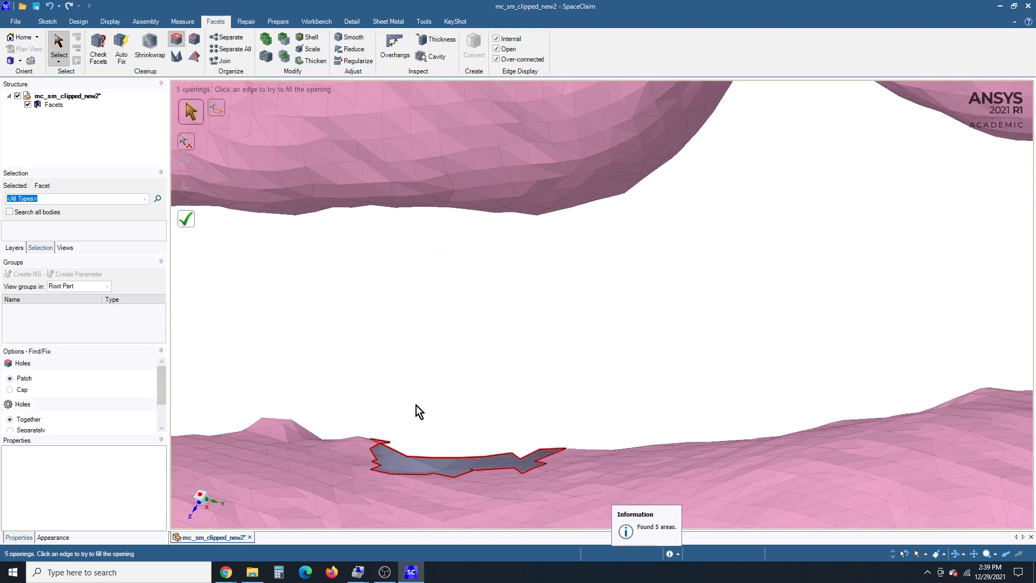
click(426, 446)
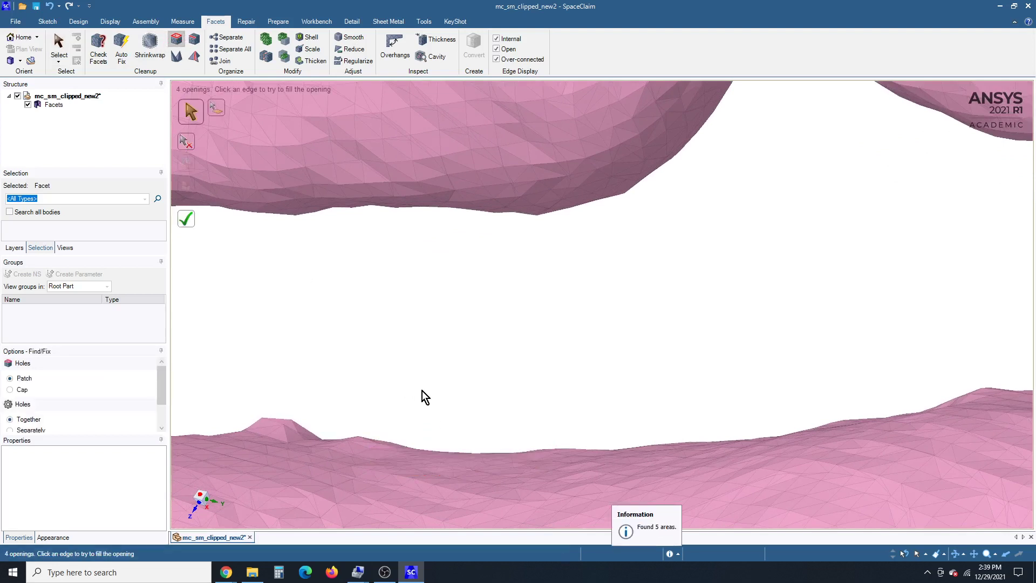
click(59, 44)
Return the model to its home view and bring up the Chrome reference image with the circled protrusions for comparison.
scroll(374, 267, down, 2)
scroll(377, 279, down, 5)
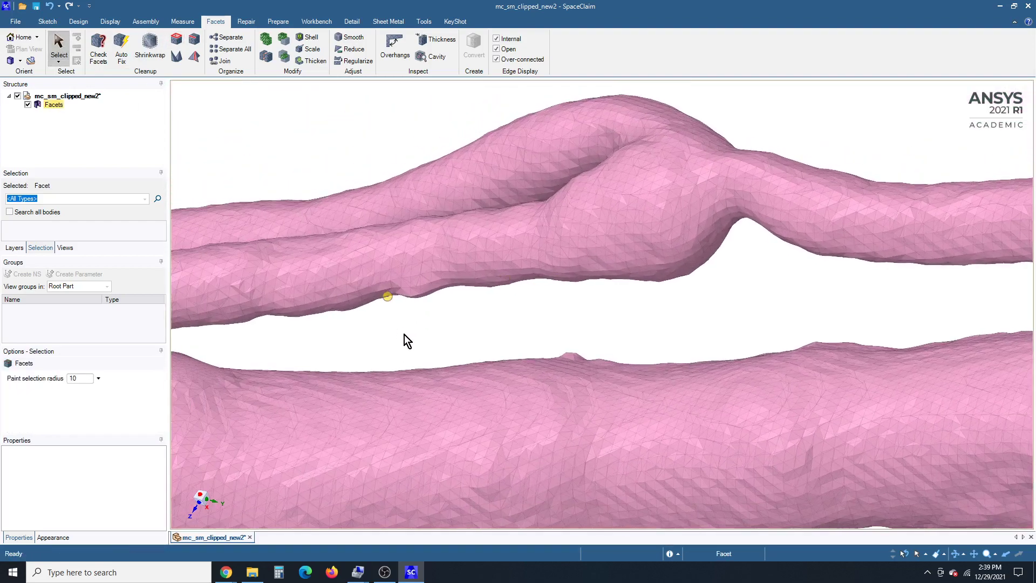
mouse_move(422, 370)
middle_down()
mouse_move(381, 337)
mouse_move(303, 352)
mouse_move(414, 310)
mouse_move(404, 291)
mouse_move(429, 292)
middle_up()
key(h)
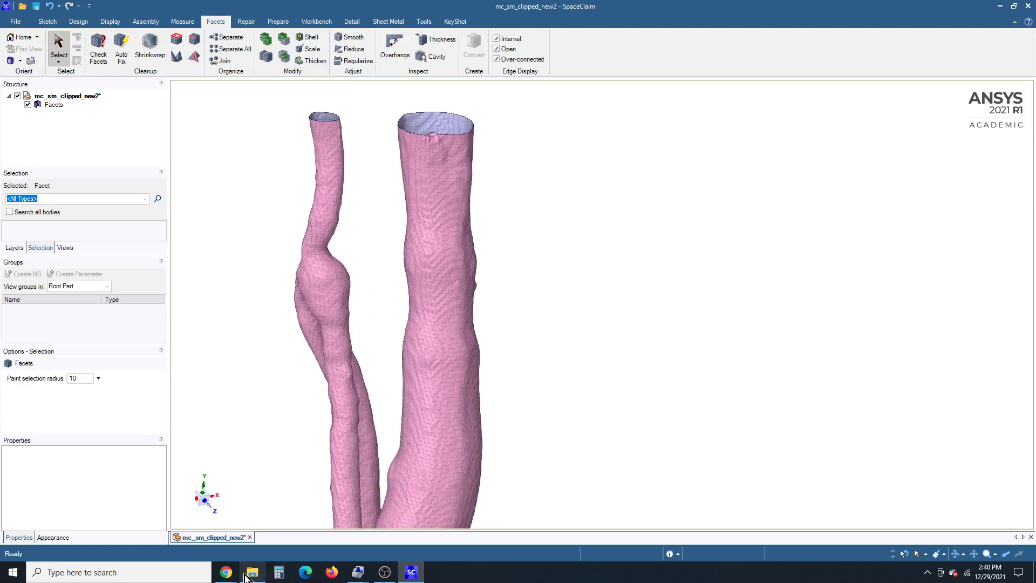
mouse_move(226, 572)
click(267, 531)
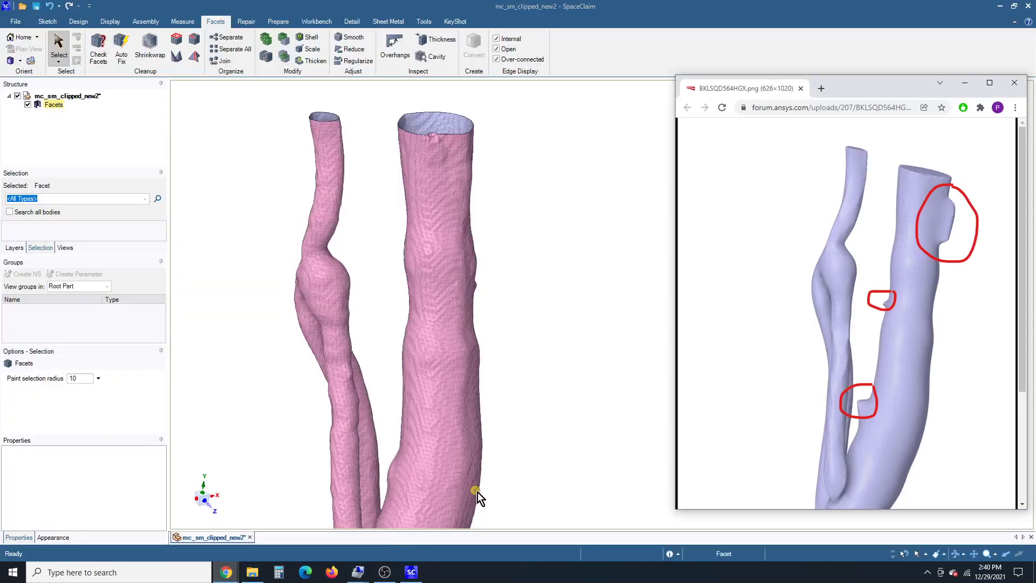